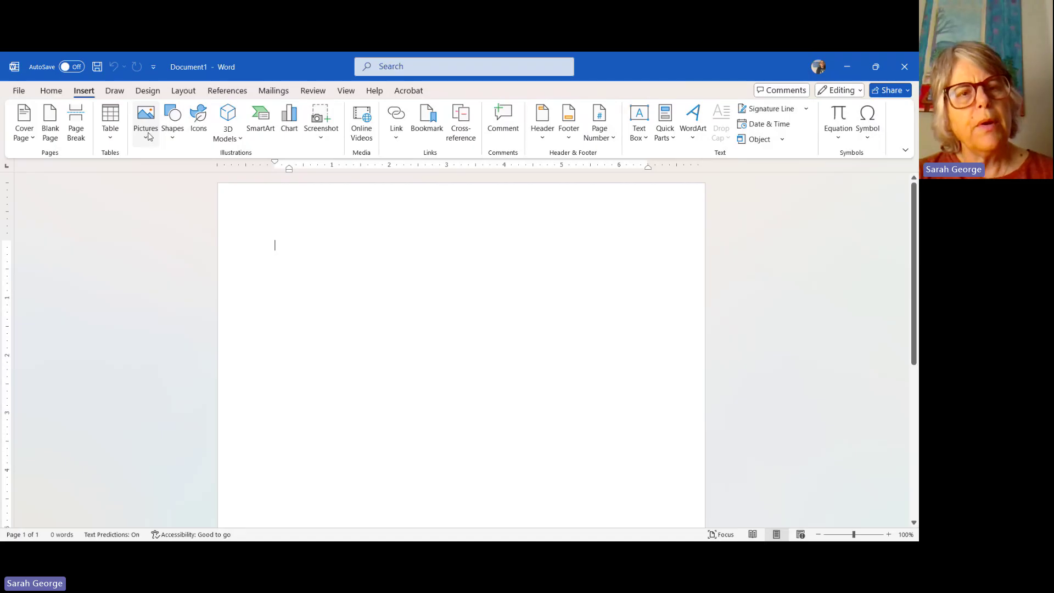
# Step: Draw a near-vertical straight line about 3.68" tall near the page's left margin and apply the thickest blue theme line style
pyautogui.click(180, 128)
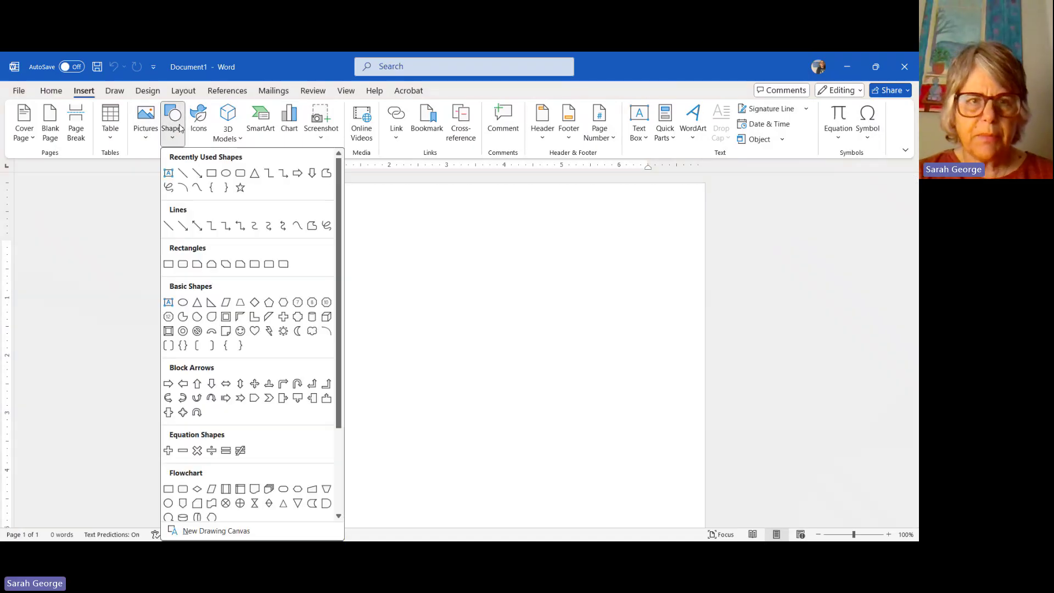
pyautogui.click(182, 174)
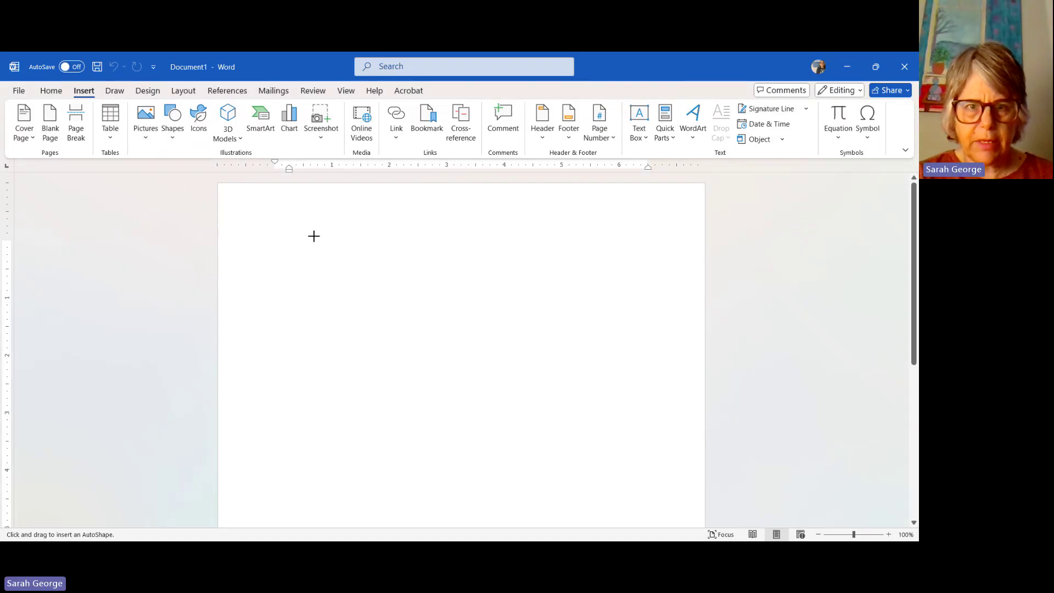
pyautogui.moveTo(314, 236); pyautogui.dragTo(310, 450)
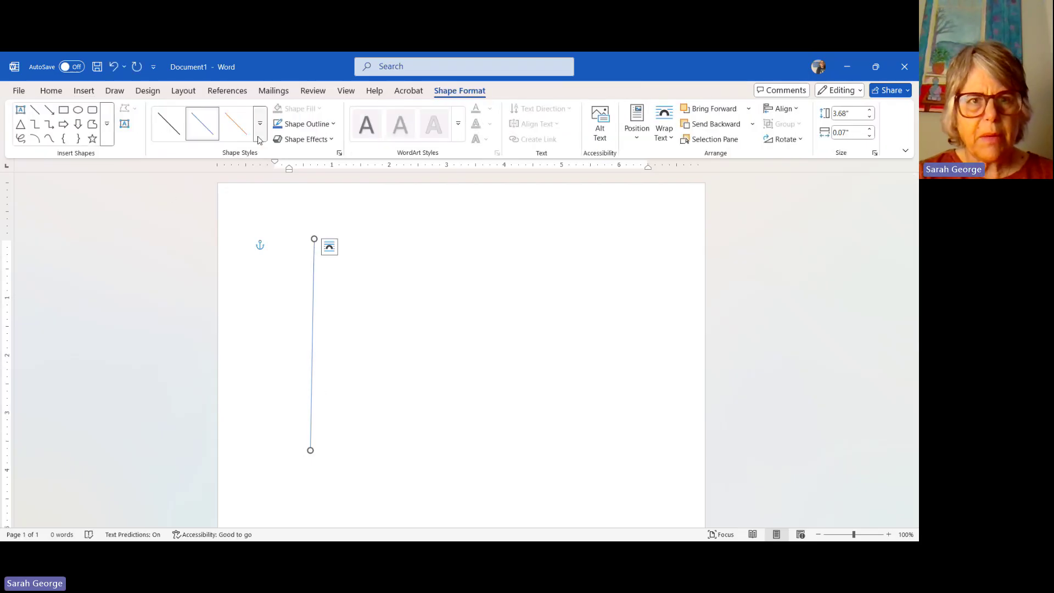
pyautogui.click(260, 124)
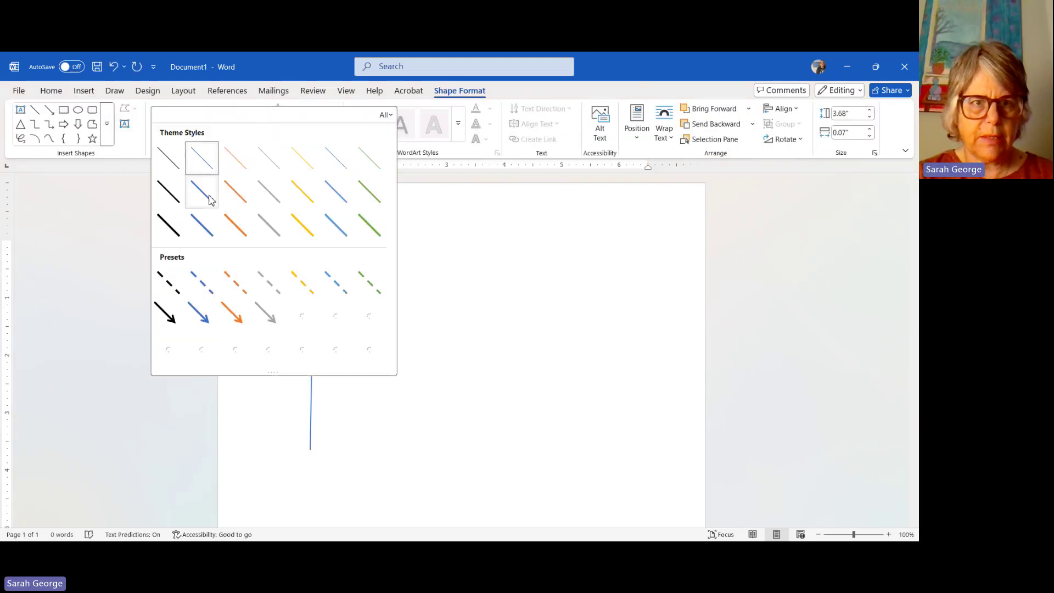
pyautogui.click(201, 229)
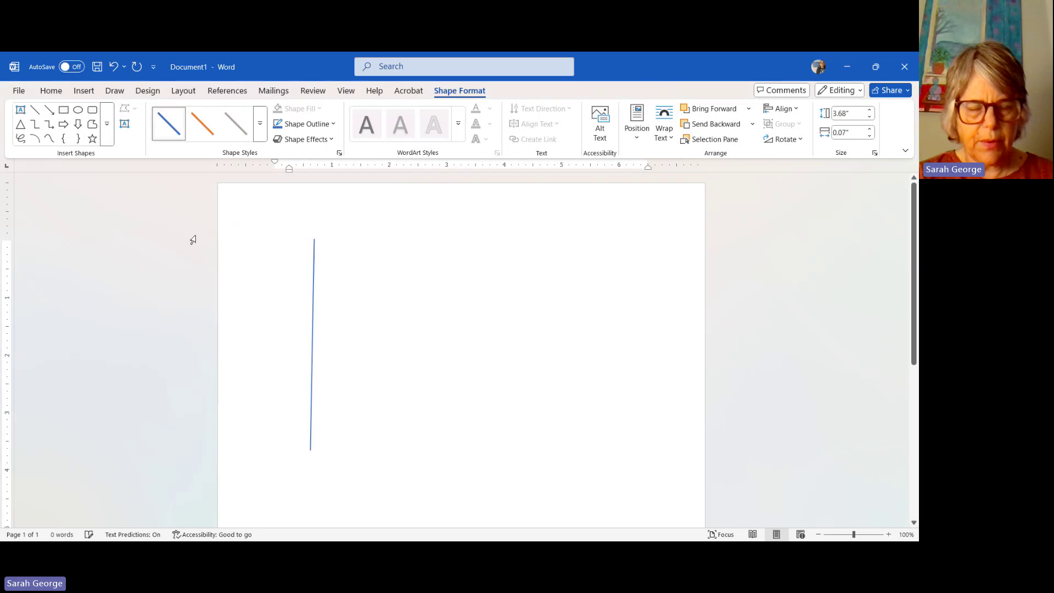
# Step: Draw a horizontal line about 3.53" long from the vertical line's lower end and apply the thickest blue theme line style
pyautogui.click(38, 112)
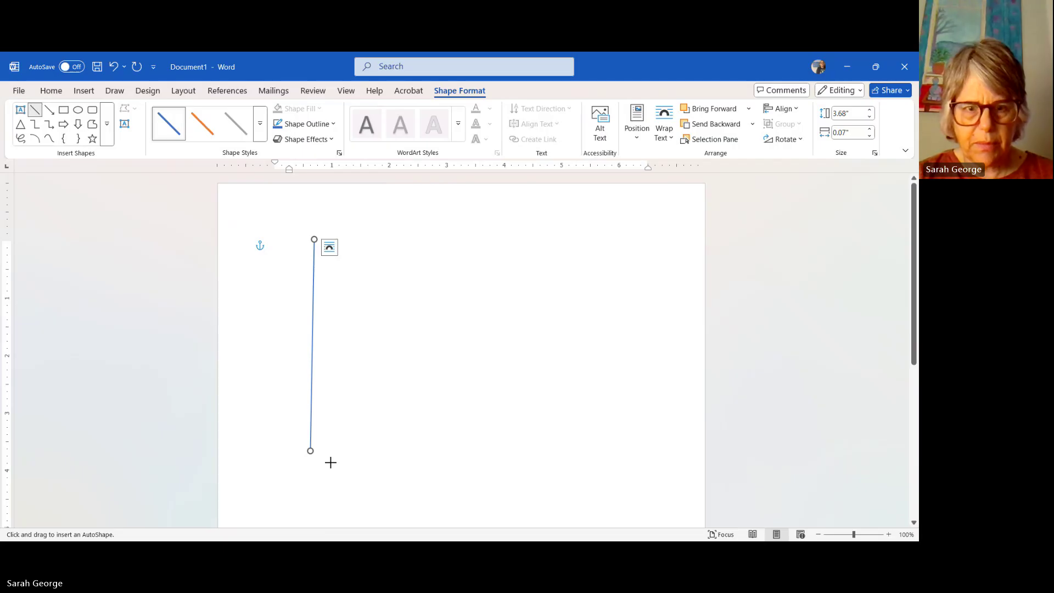
pyautogui.moveTo(330, 460); pyautogui.dragTo(387, 518)
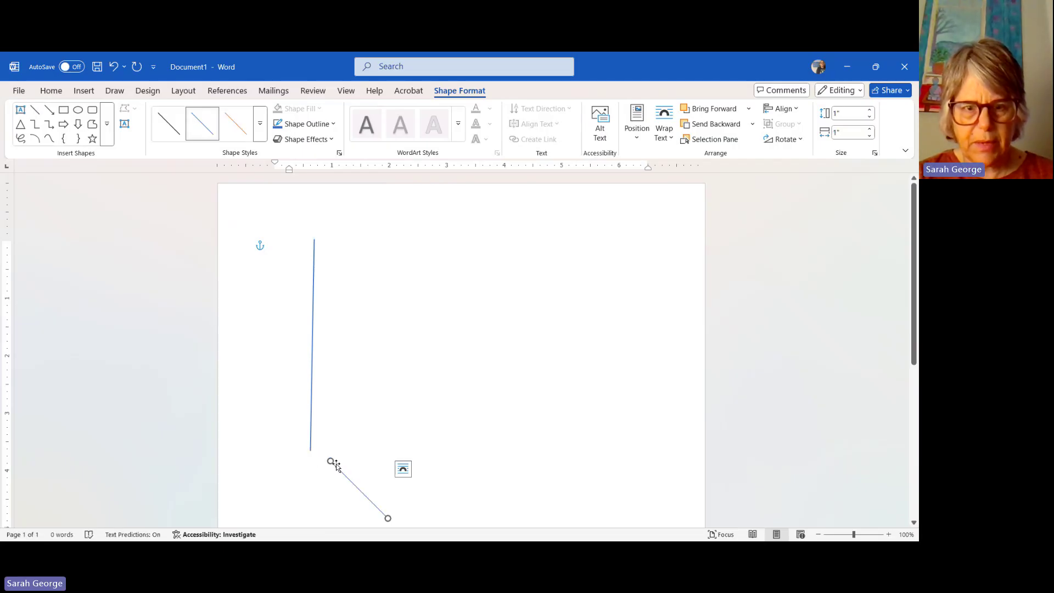
pyautogui.moveTo(330, 461); pyautogui.dragTo(312, 449)
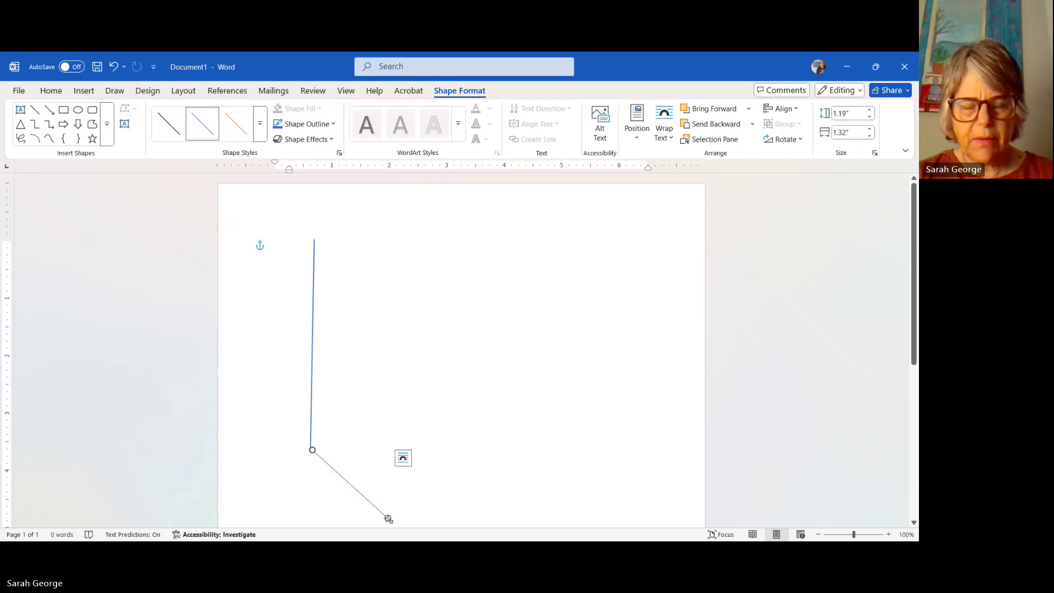
pyautogui.moveTo(389, 517); pyautogui.dragTo(514, 450)
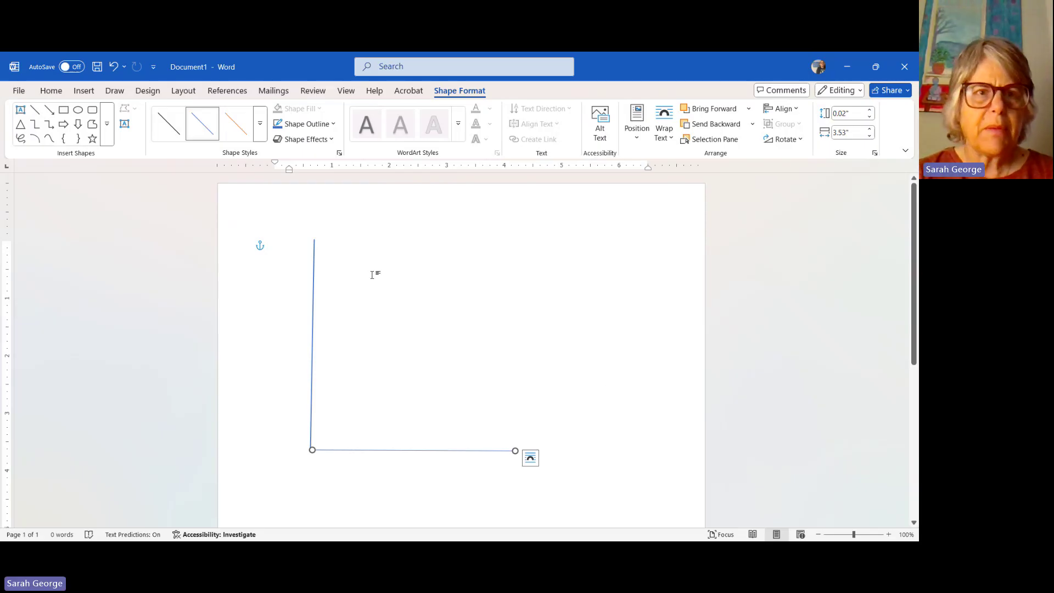
pyautogui.click(260, 122)
pyautogui.click(207, 228)
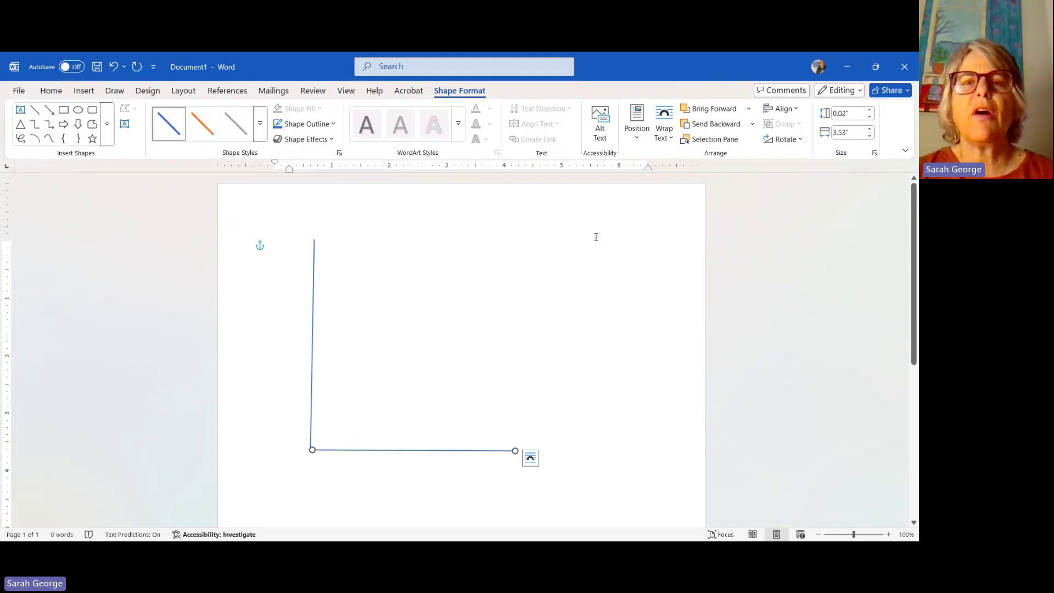
pyautogui.click(517, 259)
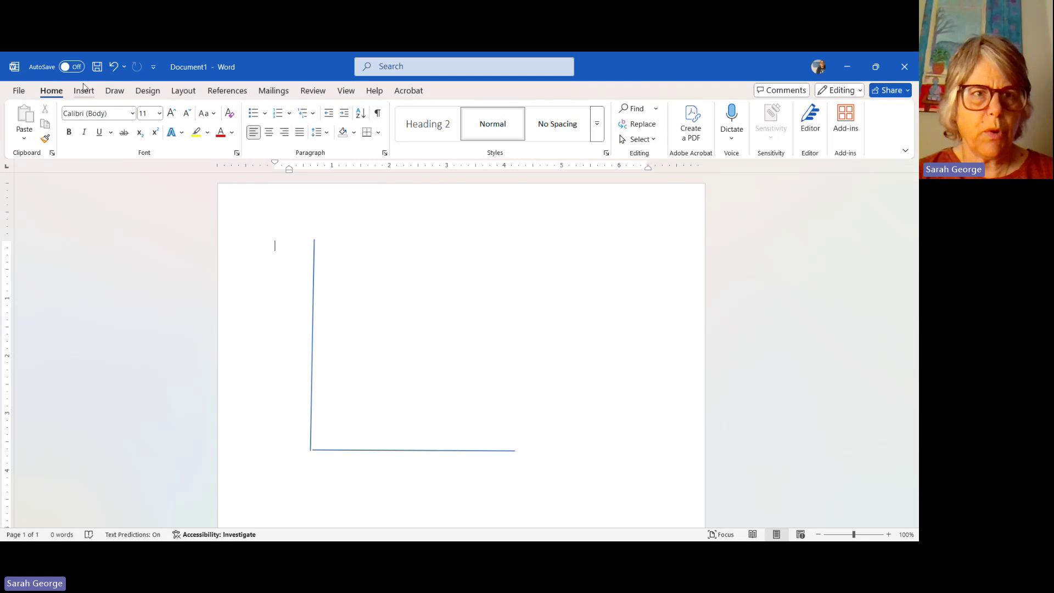
# Step: Insert a plain black WordArt text reading "Costs" near the upper end of the vertical axis
pyautogui.click(83, 92)
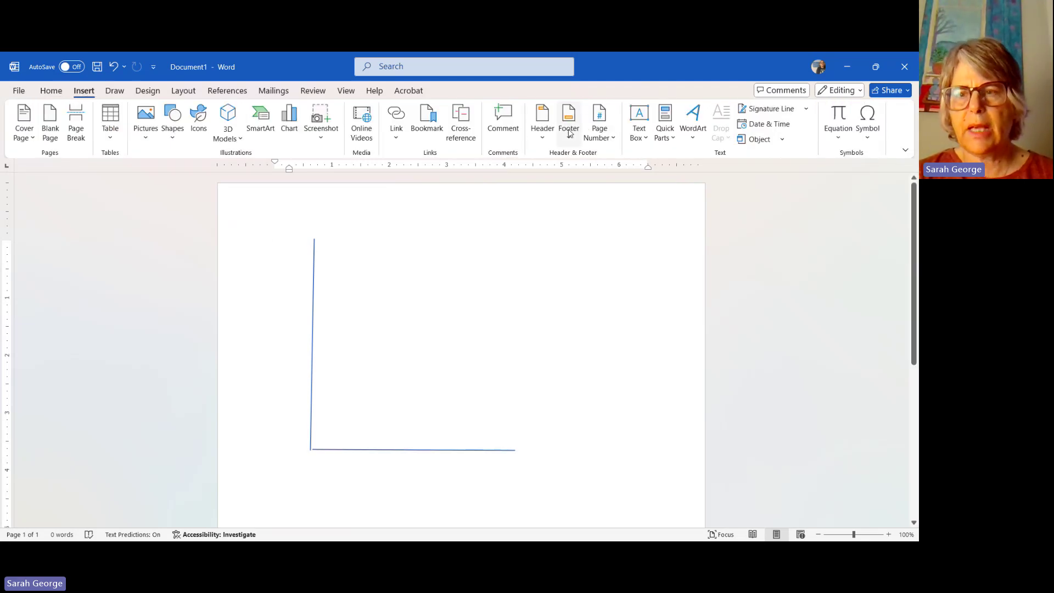
pyautogui.click(693, 125)
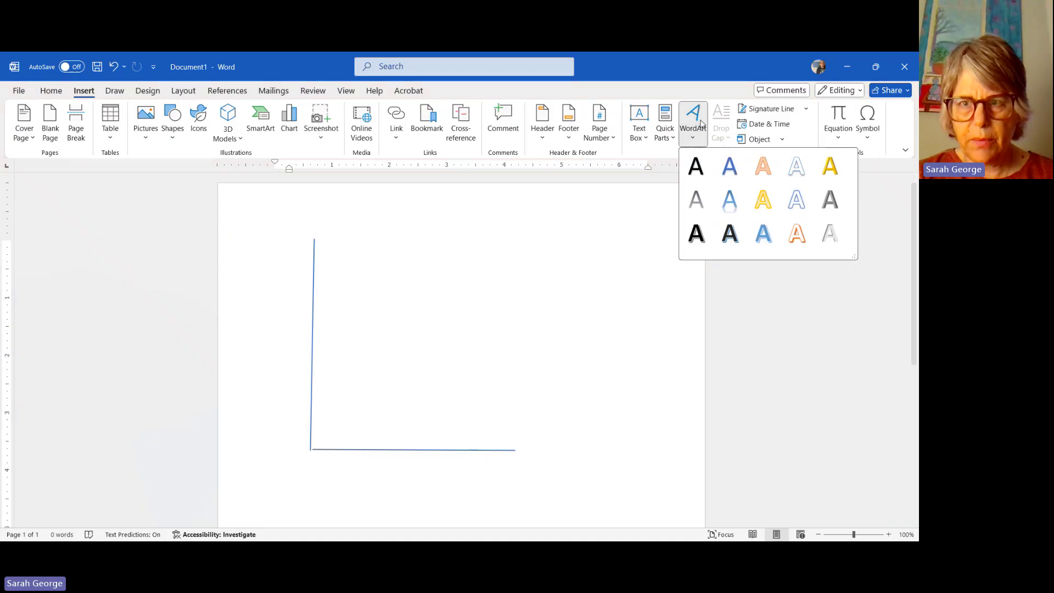
pyautogui.click(694, 164)
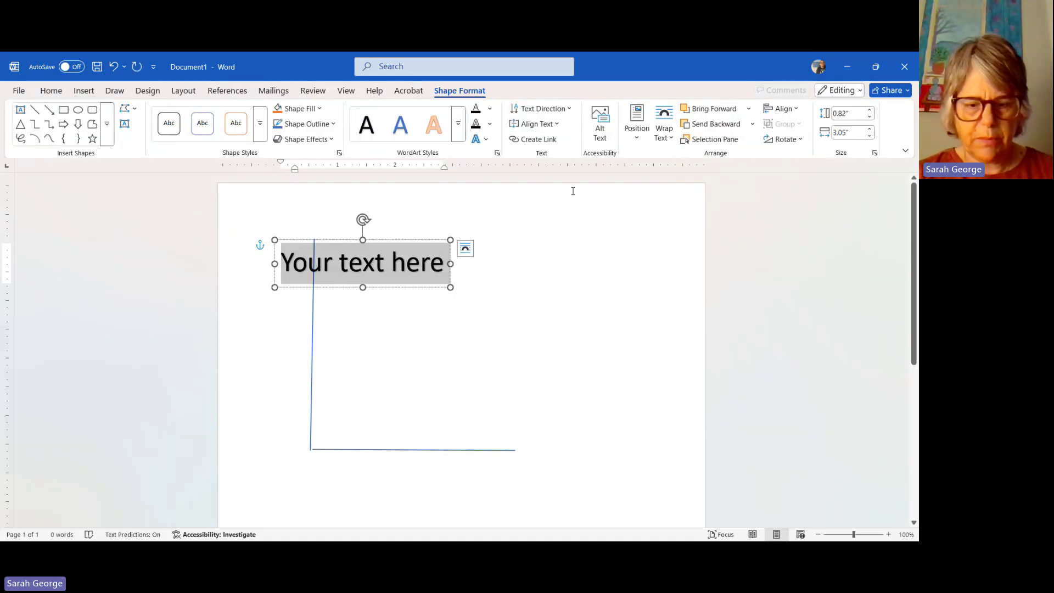
pyautogui.press('Delete')
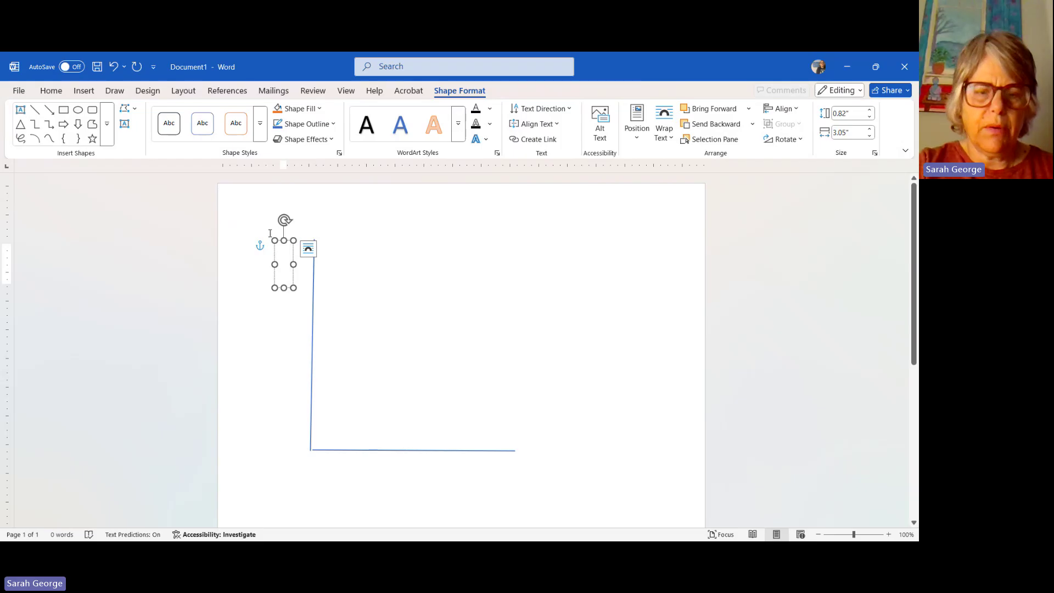
pyautogui.write('Costs')
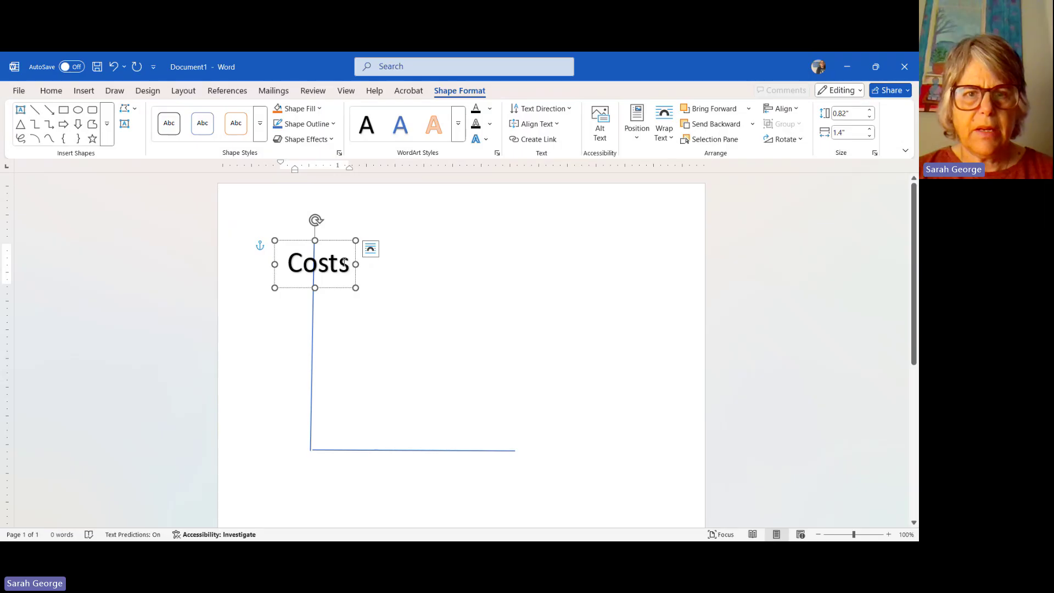
# Step: Set the font size of the "Costs" label to 14
pyautogui.moveTo(349, 265); pyautogui.dragTo(287, 265)
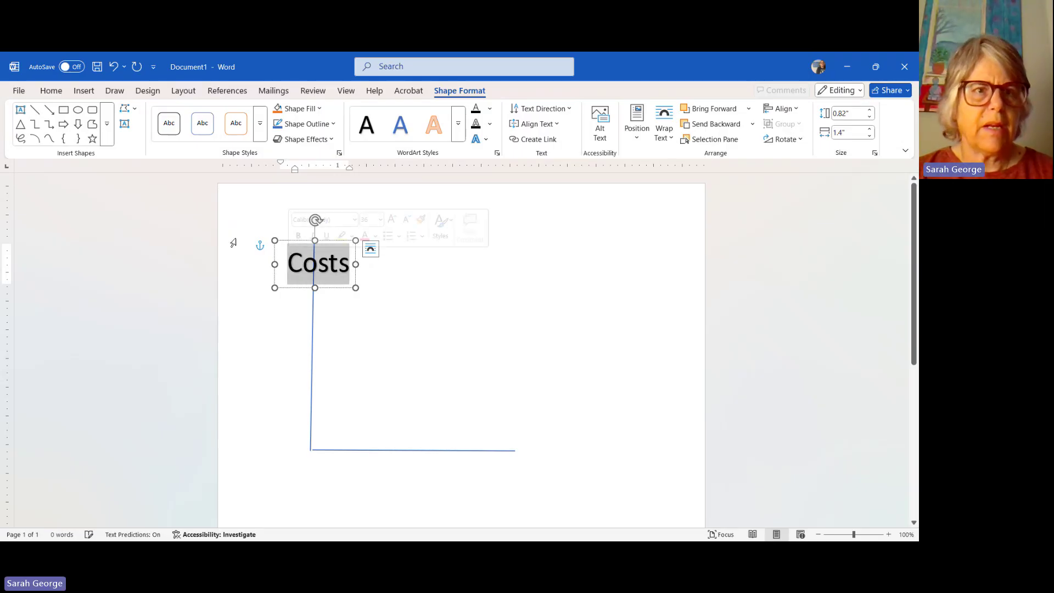
pyautogui.click(51, 91)
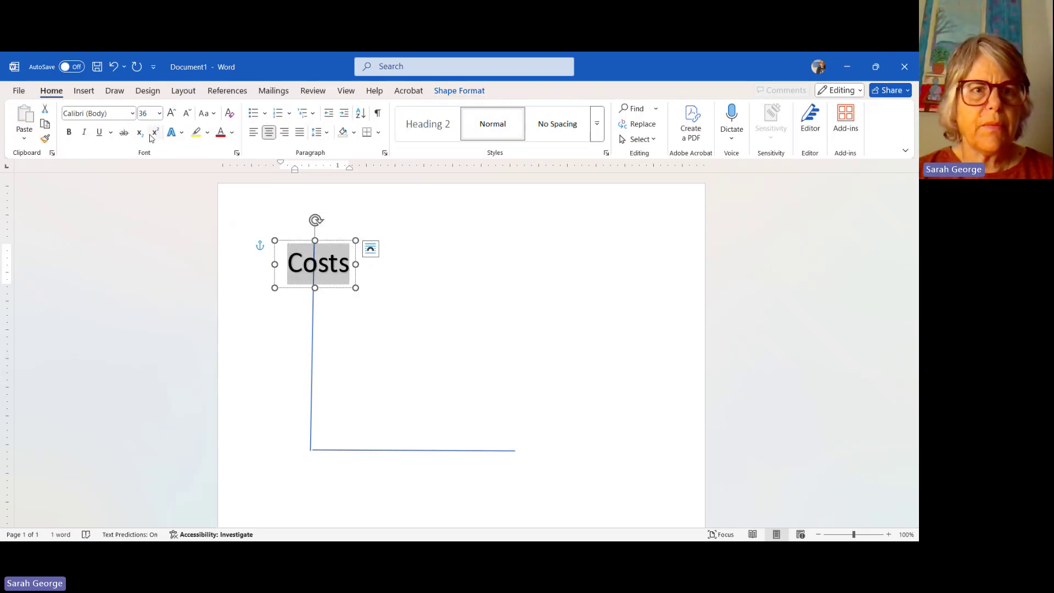
pyautogui.click(159, 114)
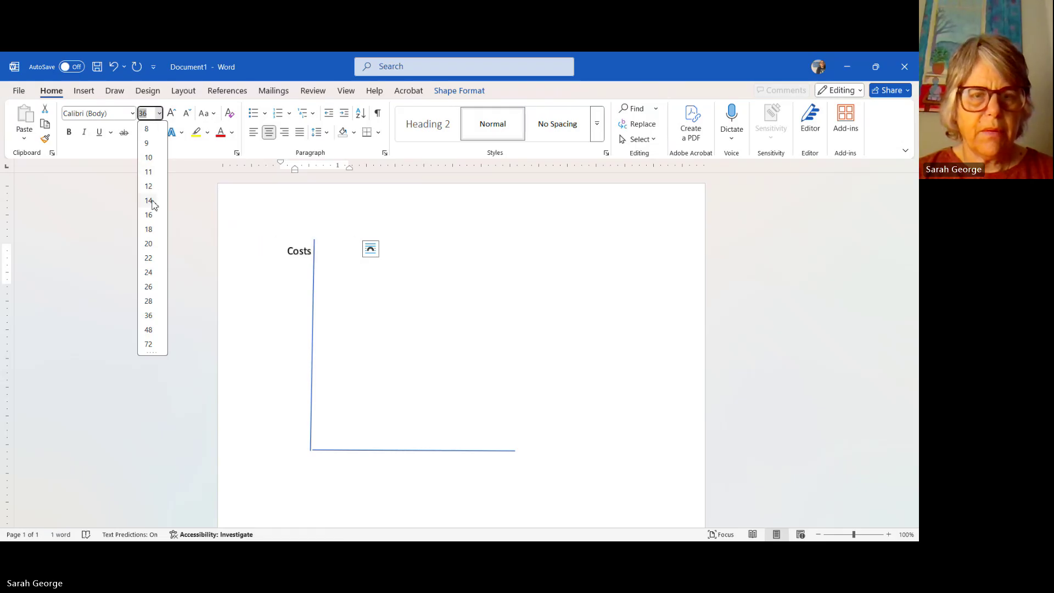
pyautogui.click(153, 204)
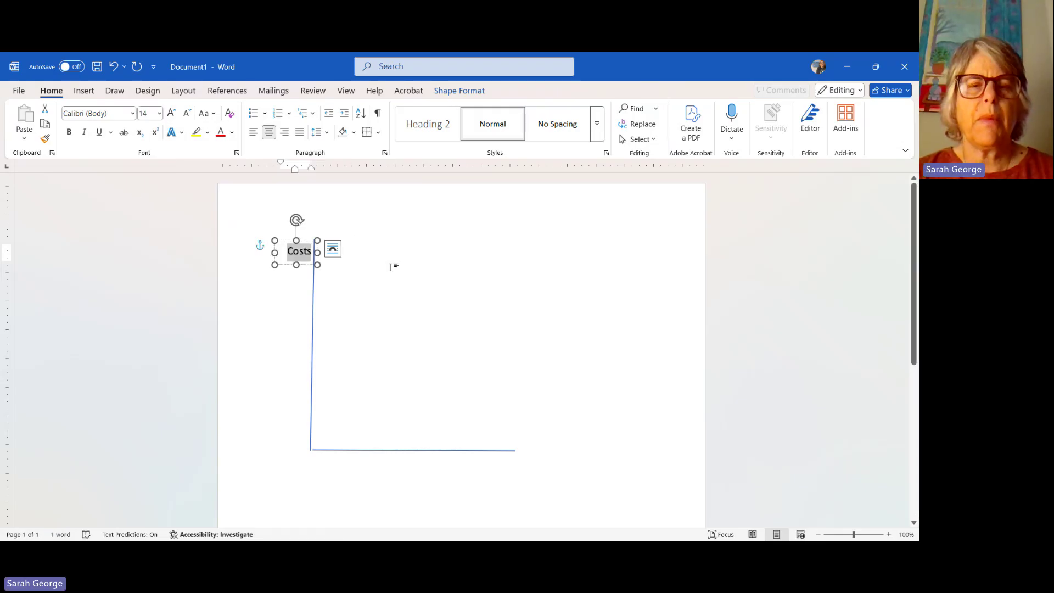
# Step: Duplicate the "Costs" label and place the copy just below the right end of the horizontal axis
pyautogui.click(303, 251)
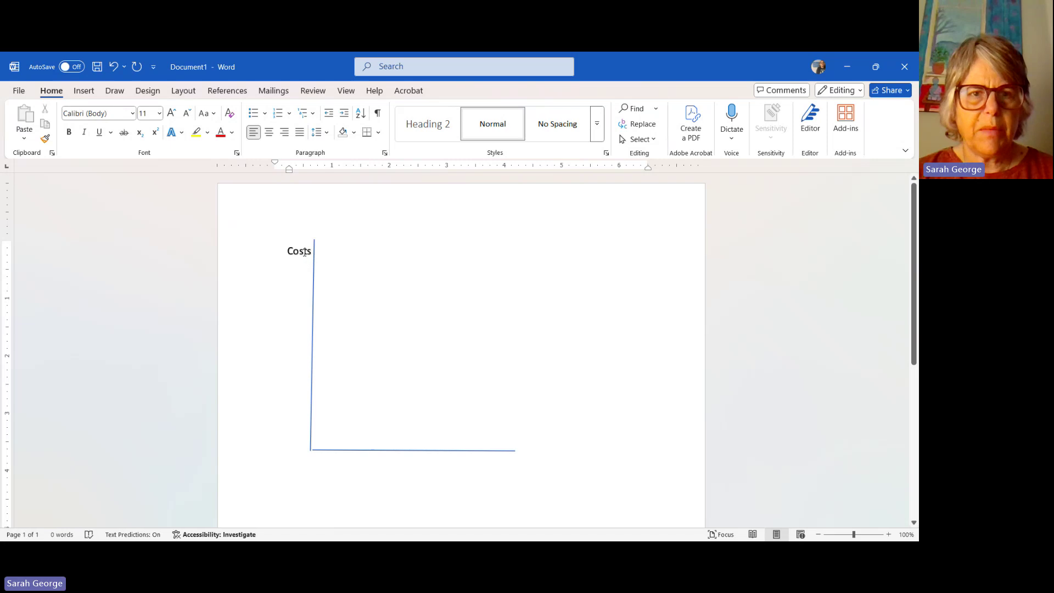
pyautogui.click(310, 240)
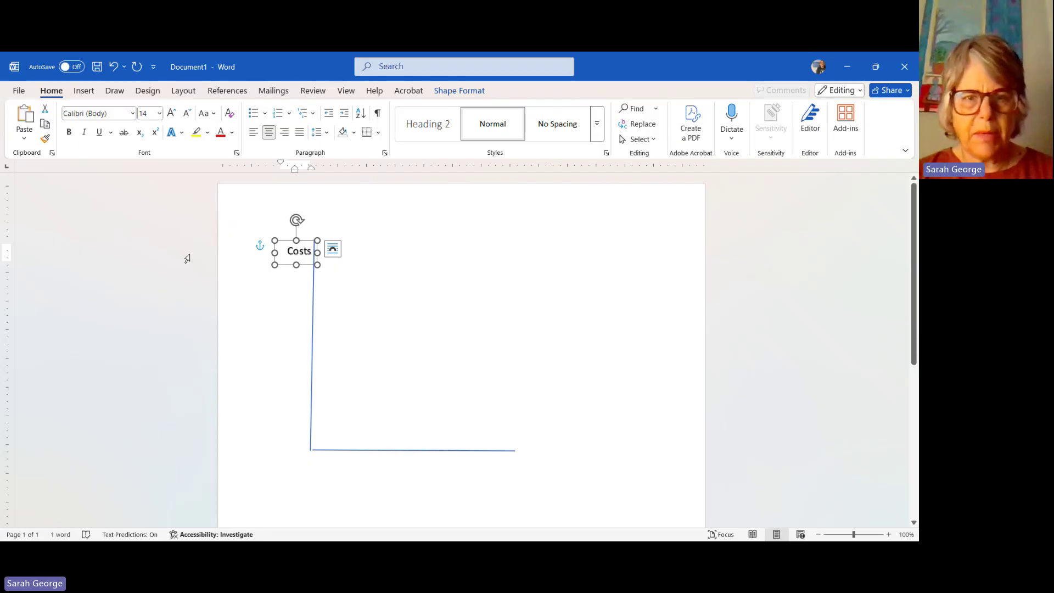
pyautogui.click(470, 438)
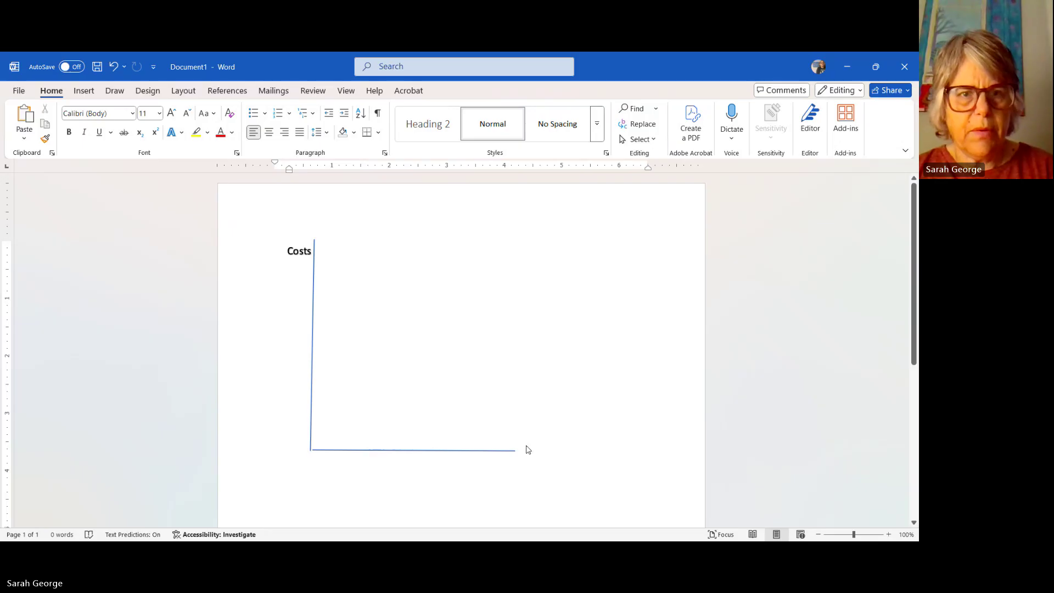
pyautogui.hotkey('ctrl', 'z')
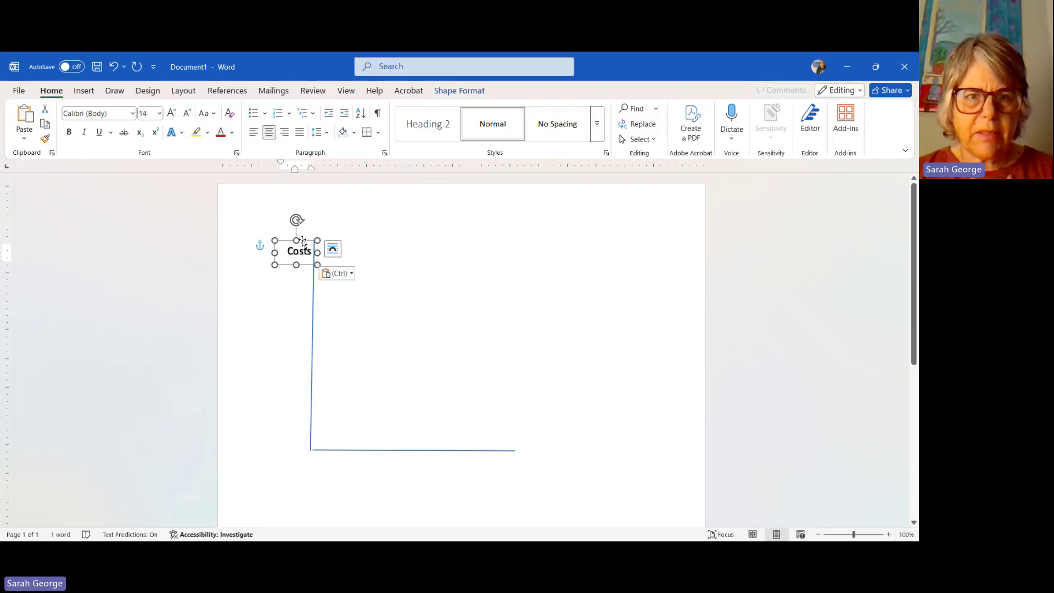
pyautogui.moveTo(302, 242); pyautogui.dragTo(518, 453)
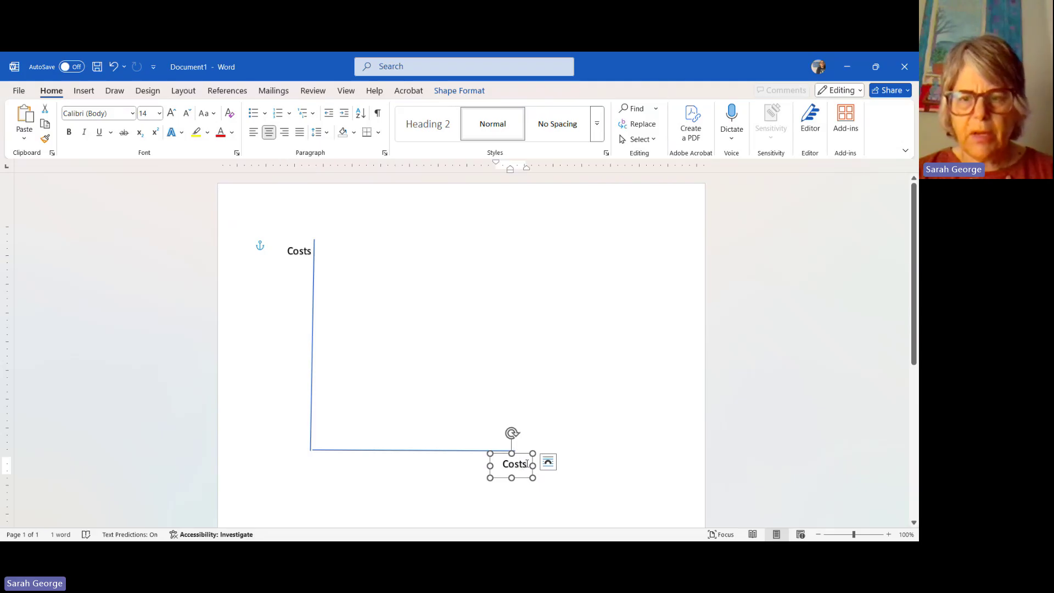
# Step: Replace the text of the copied label under the horizontal axis with "Quantity"
pyautogui.click(527, 464)
pyautogui.press('BackSpace')
pyautogui.press('BackSpace')
pyautogui.press('BackSpace')
pyautogui.press('BackSpace')
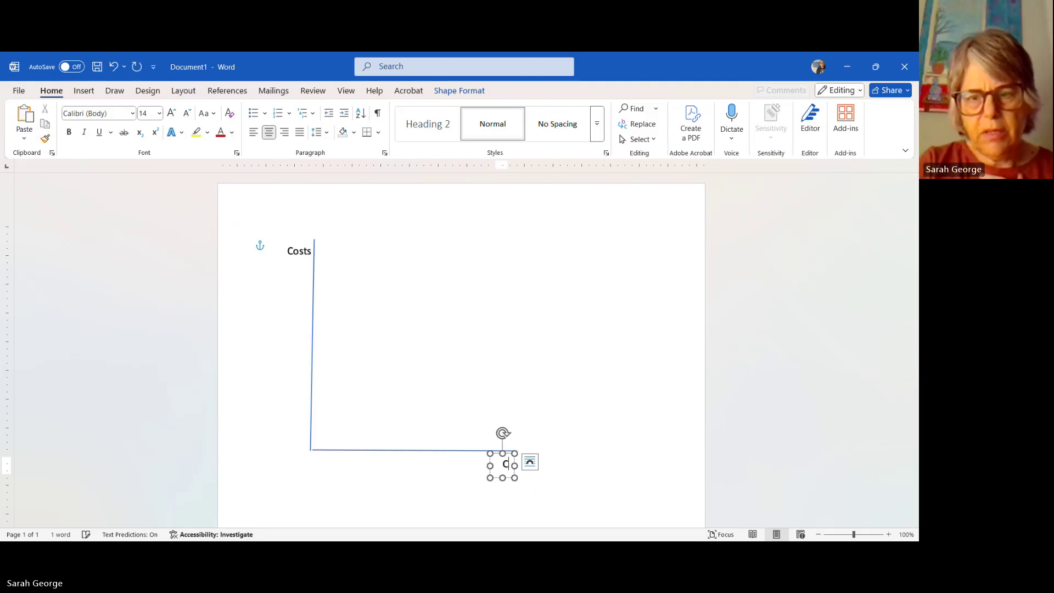
pyautogui.press('BackSpace')
pyautogui.write('Q')
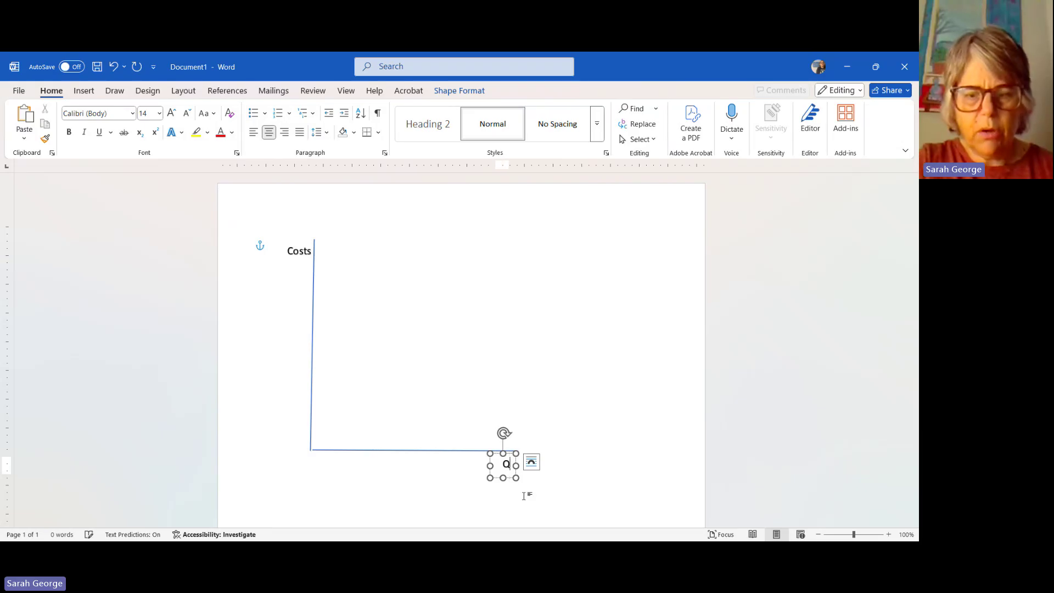
pyautogui.write('uantity')
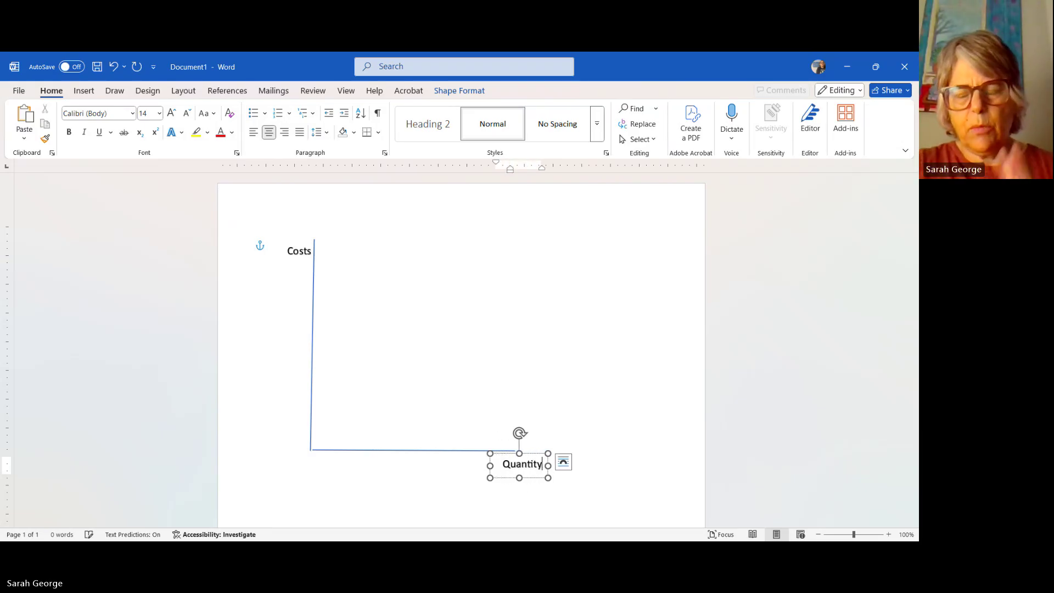
pyautogui.click(439, 500)
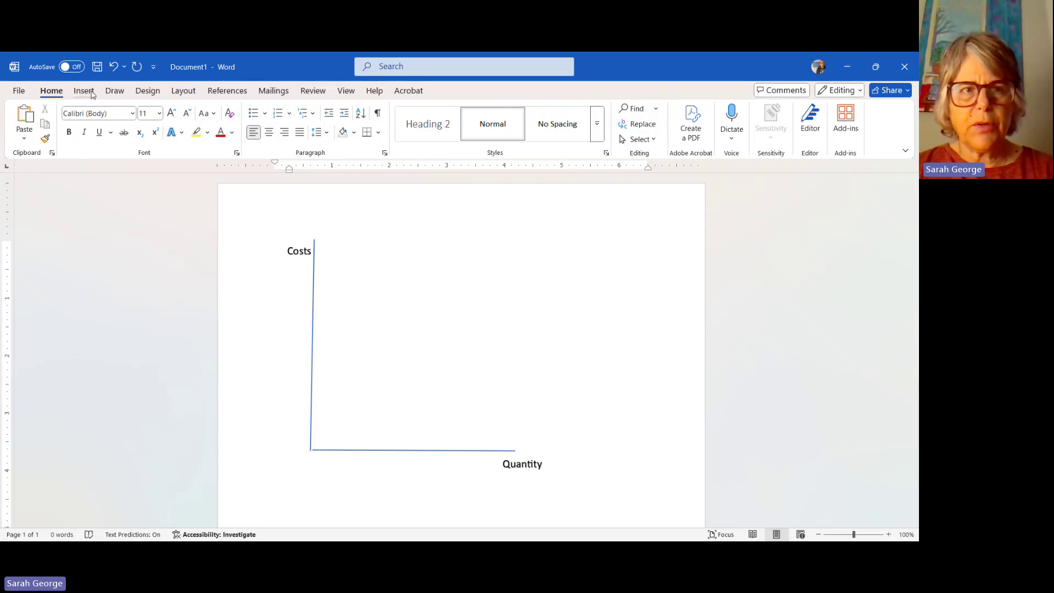
pyautogui.click(88, 92)
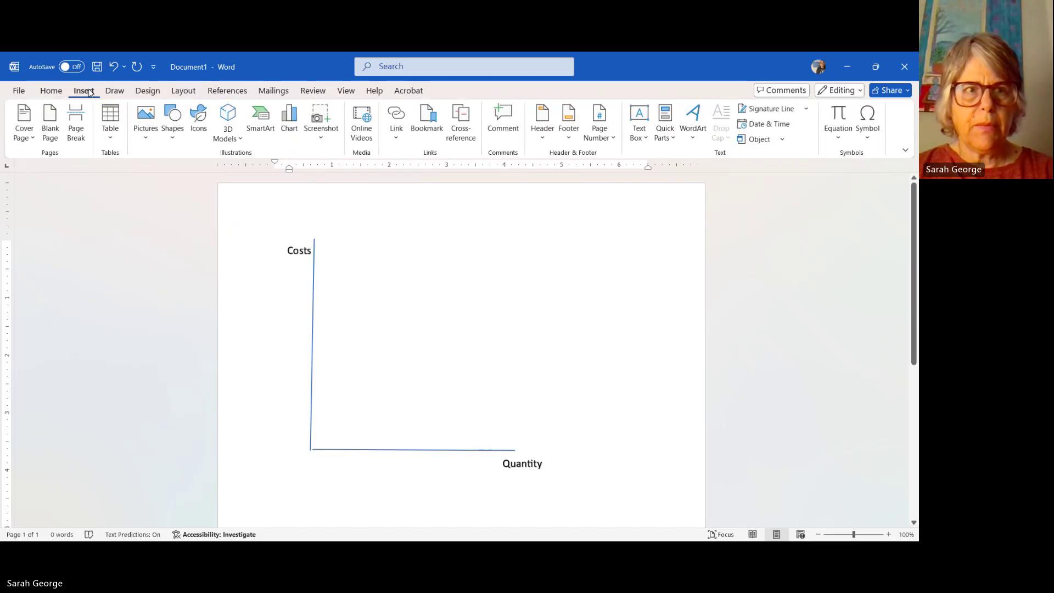
pyautogui.click(176, 132)
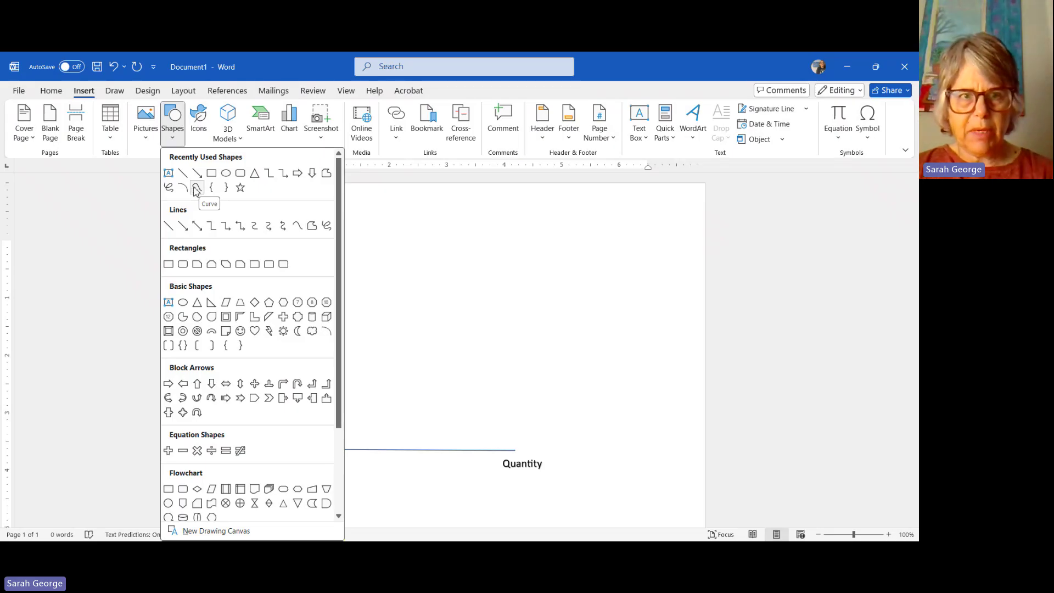
pyautogui.press('Escape')
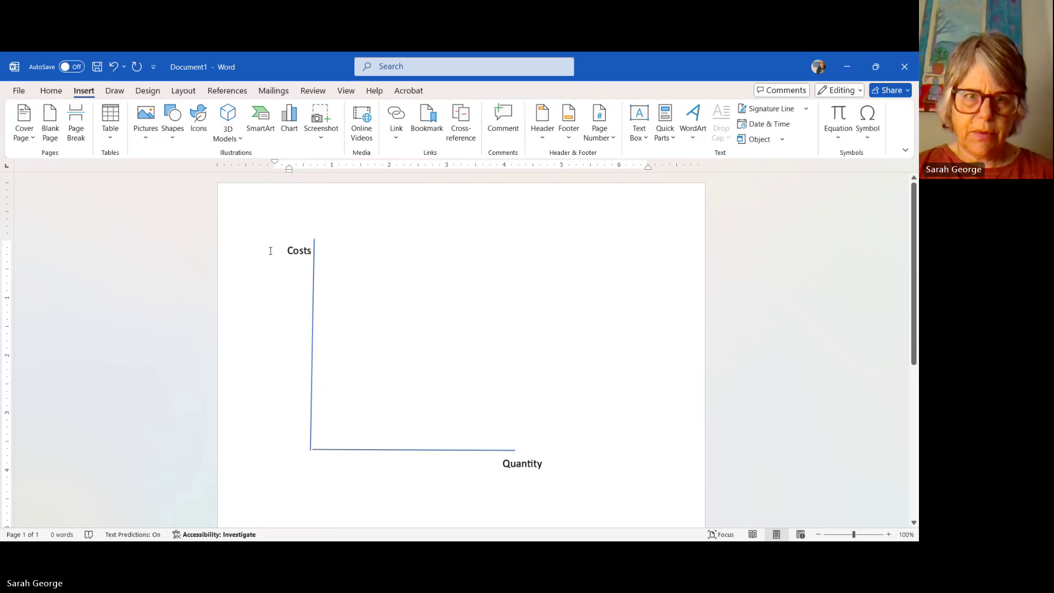
pyautogui.click(146, 140)
pyautogui.click(167, 140)
pyautogui.click(170, 138)
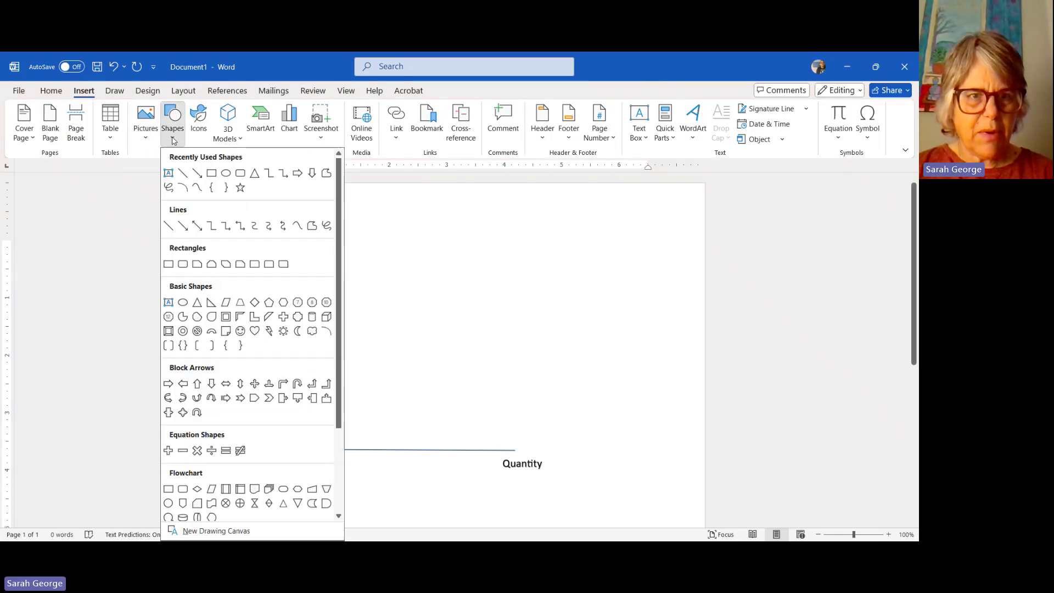
pyautogui.click(198, 189)
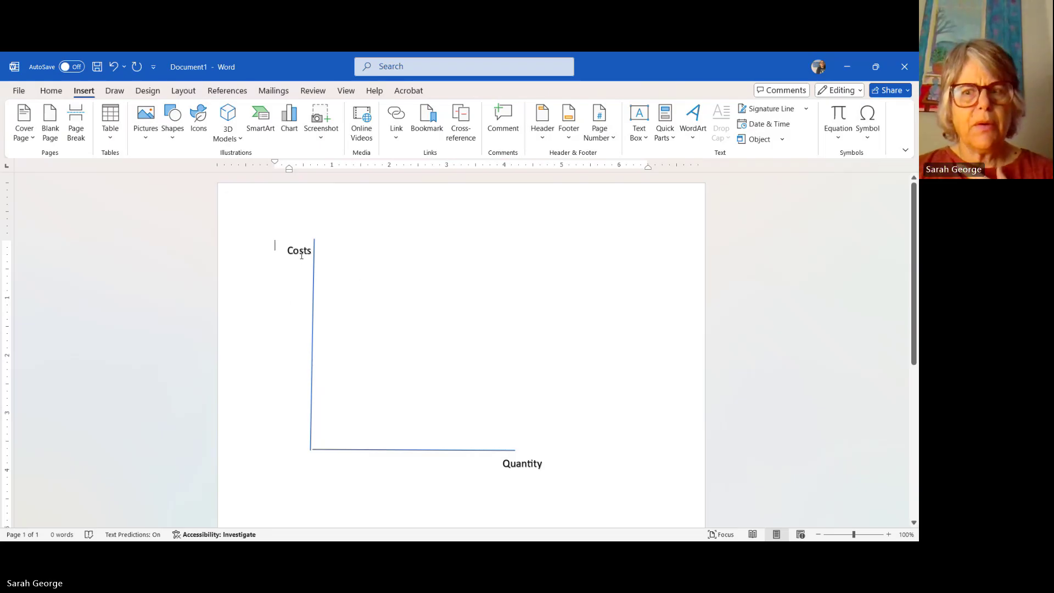
pyautogui.rightClick(444, 295)
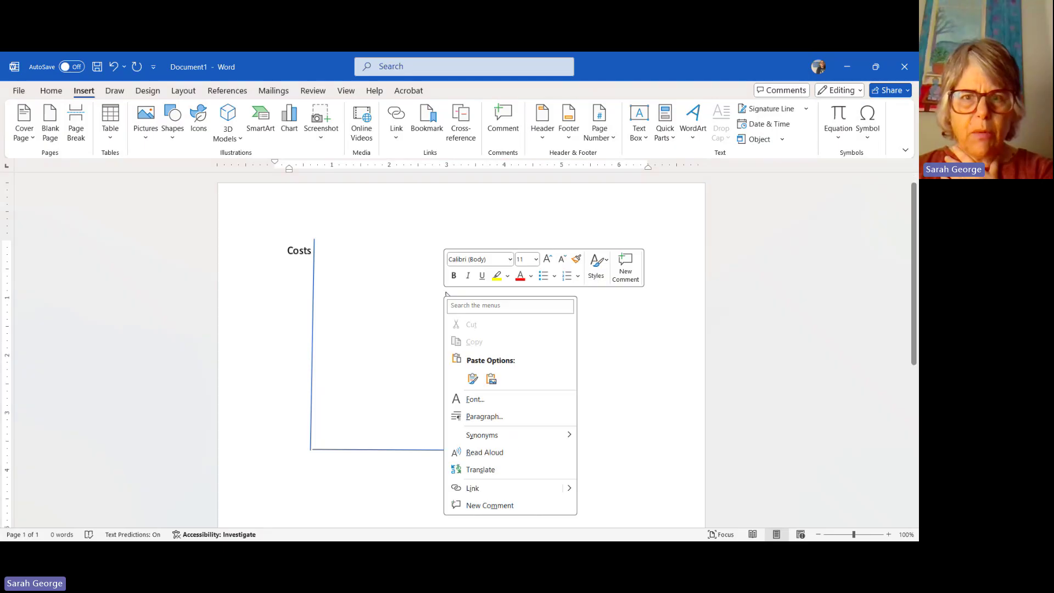
pyautogui.click(400, 286)
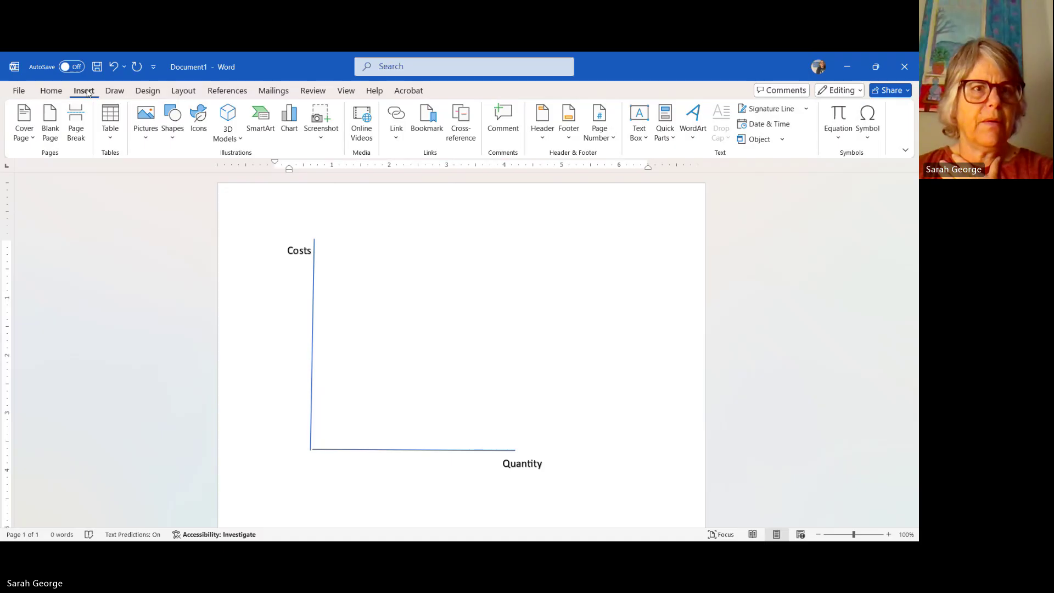
# Step: Draw a U-shaped curve with the Curve shape between the axes, about 2.83" wide and 1.36" high
pyautogui.click(174, 121)
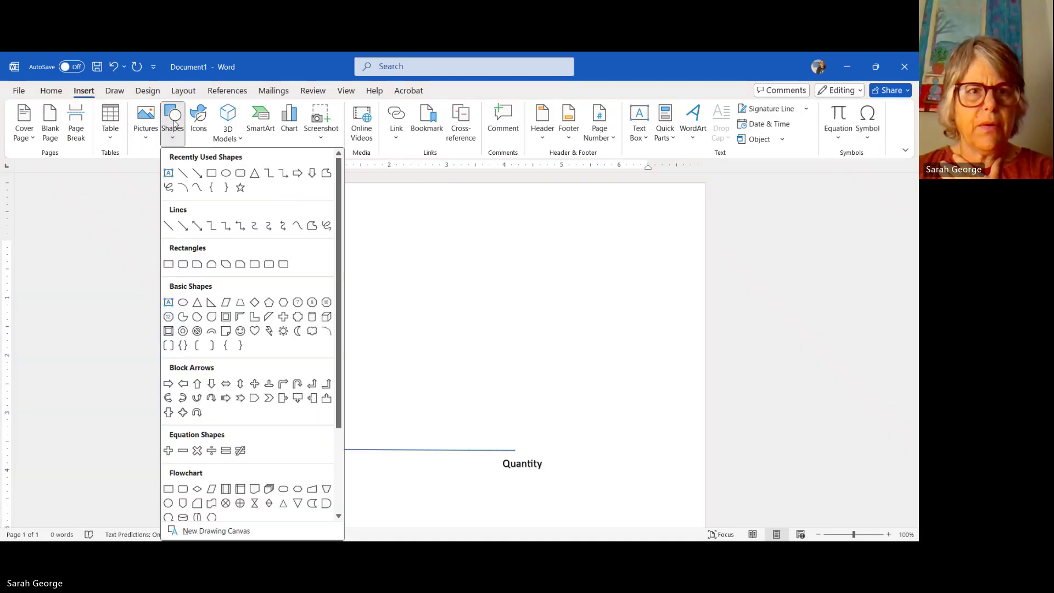
pyautogui.click(197, 190)
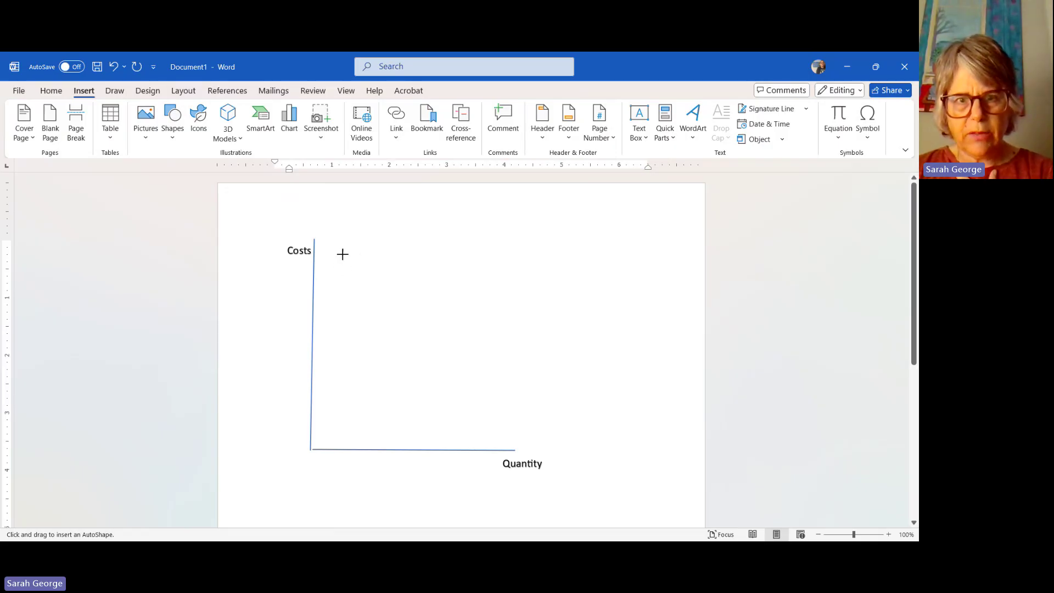
pyautogui.moveTo(350, 254); pyautogui.dragTo(424, 332)
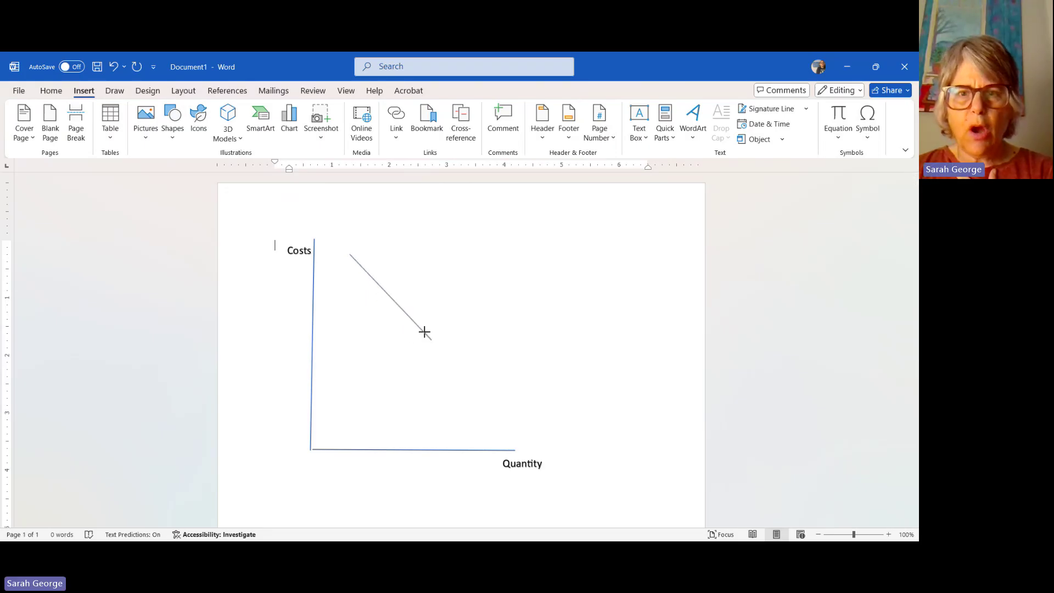
pyautogui.click(425, 332)
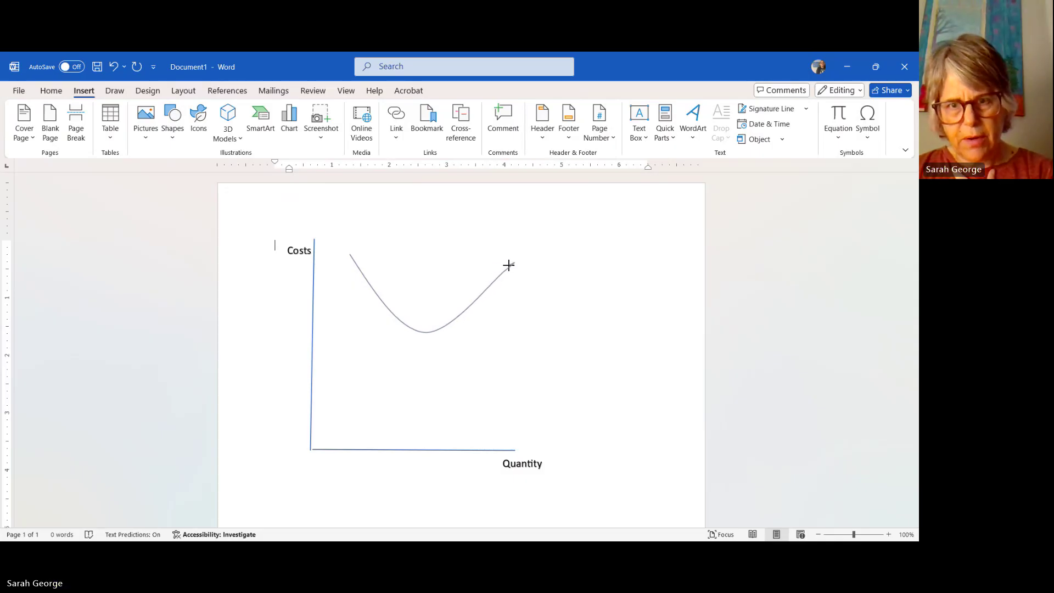
pyautogui.doubleClick(508, 265)
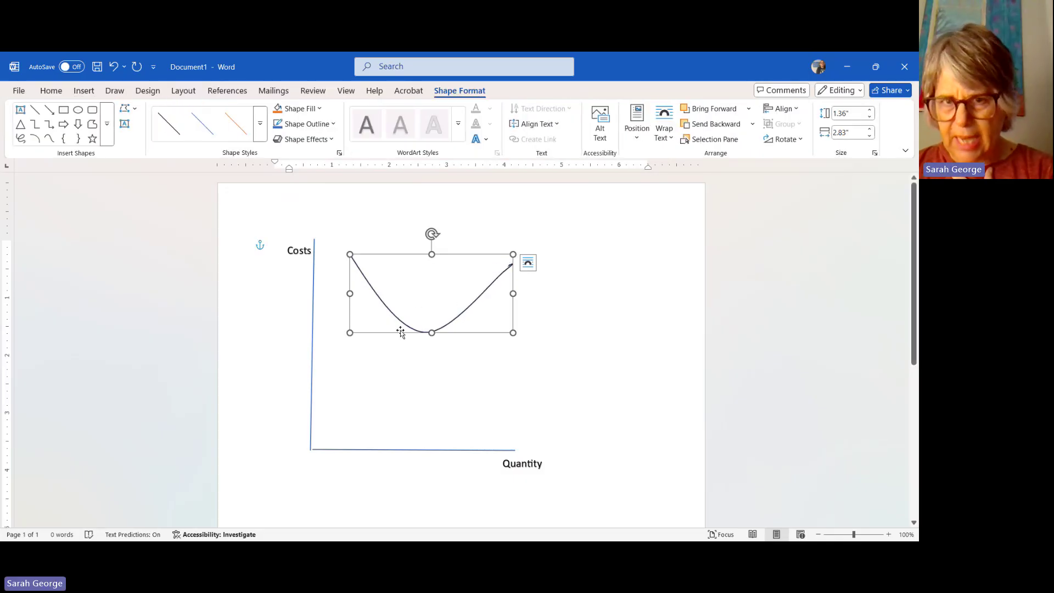
pyautogui.click(395, 359)
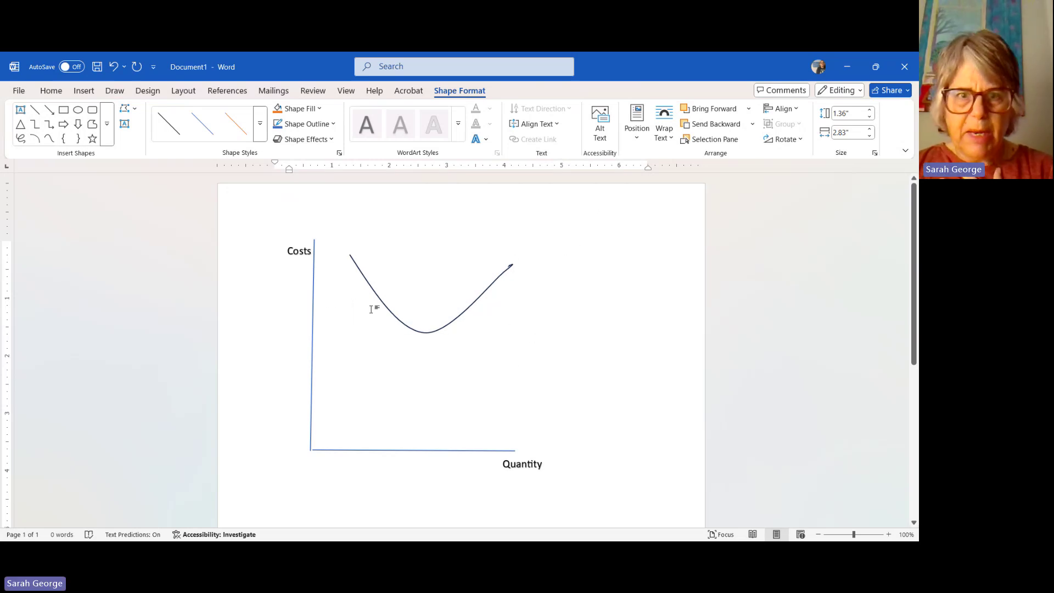
pyautogui.press('Escape')
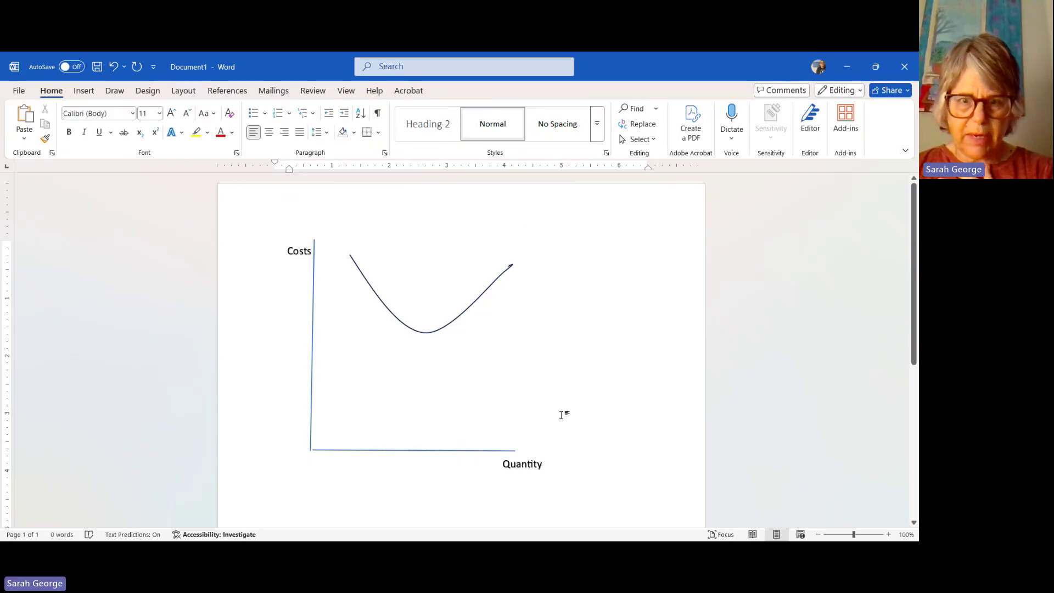
# Step: Copy the "Quantity" label under the horizontal axis and paste three copies of it
pyautogui.click(528, 463)
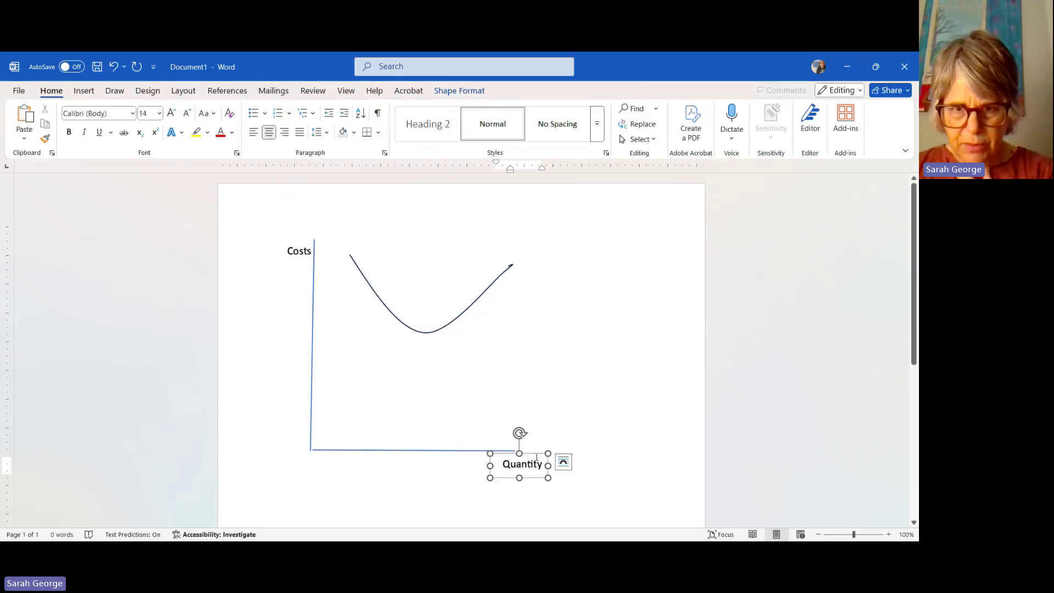
pyautogui.click(536, 454)
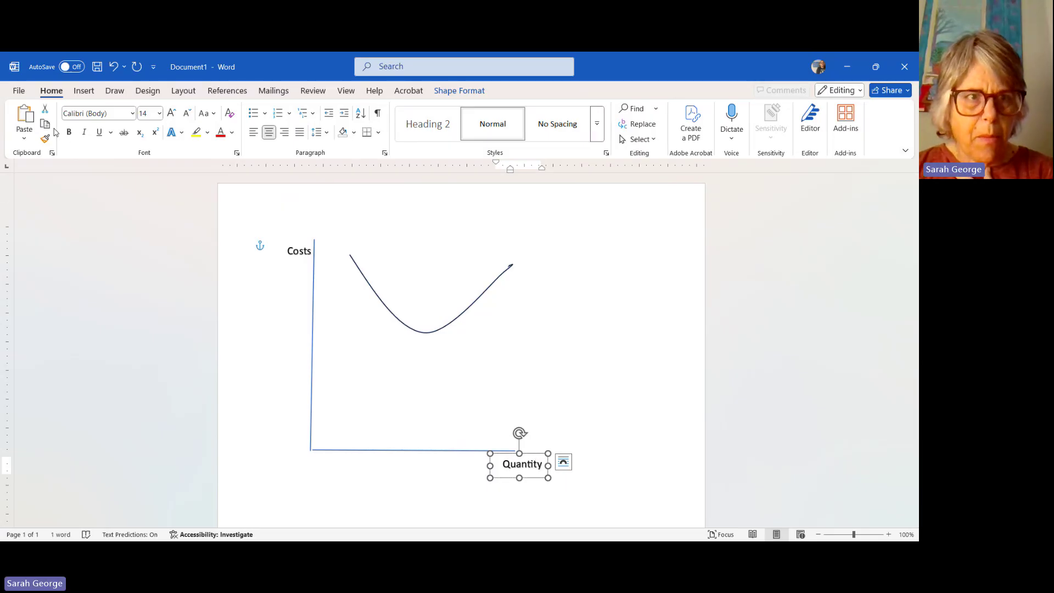
pyautogui.click(47, 124)
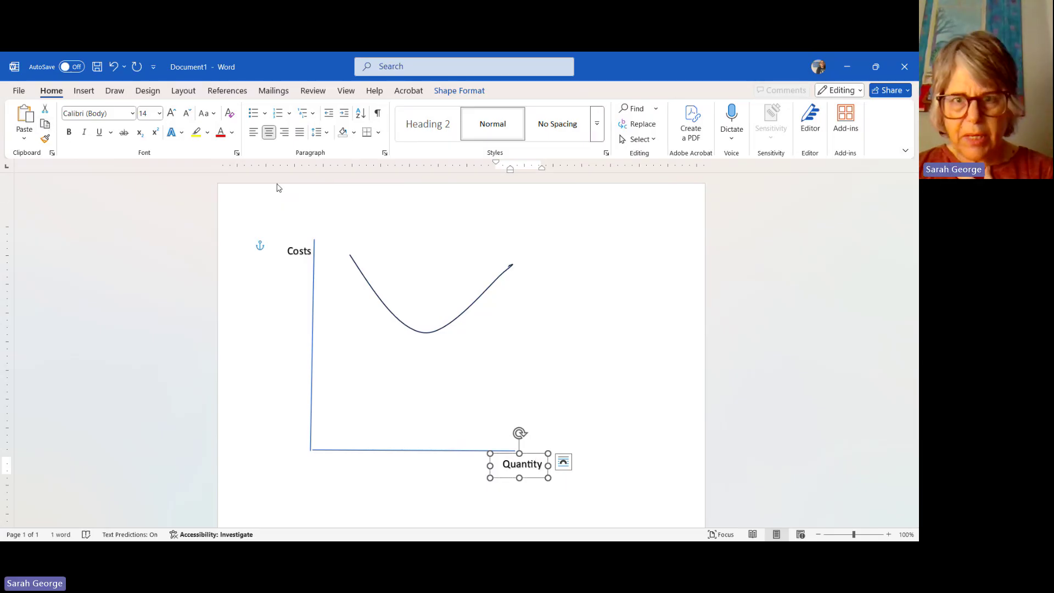
pyautogui.click(593, 283)
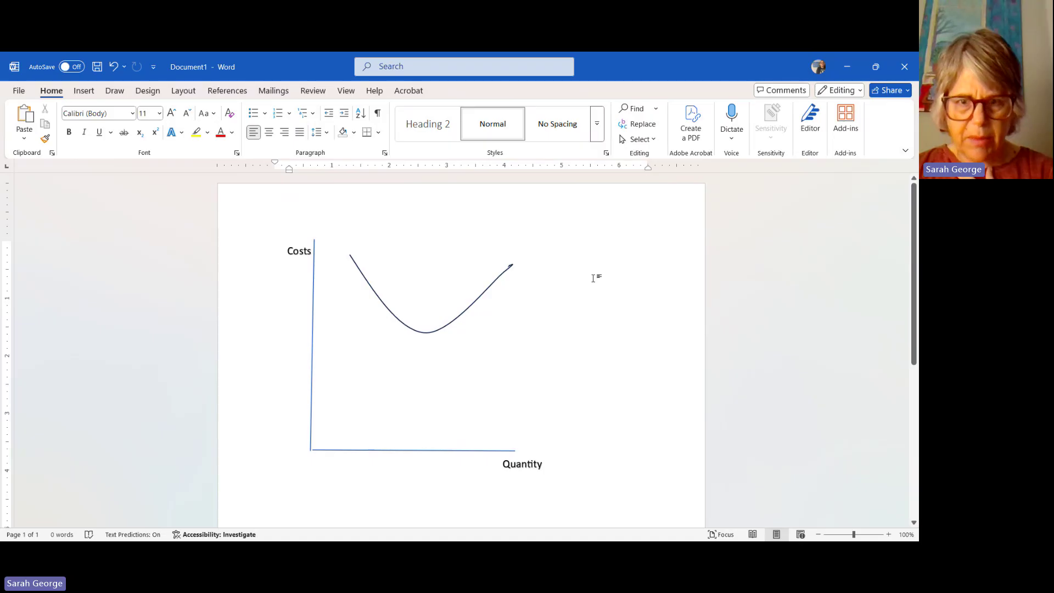
pyautogui.hotkey('ctrl', 'v')
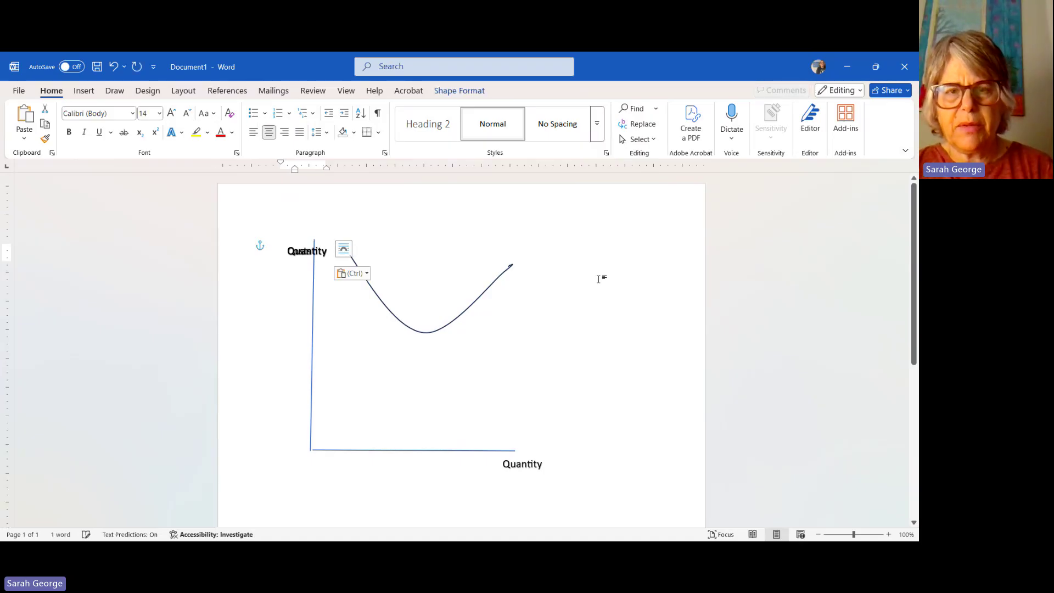
# Step: Move the three pasted "Quantity" labels off the "Costs" label and stack them to the right of the curve
pyautogui.moveTo(309, 240); pyautogui.dragTo(612, 277)
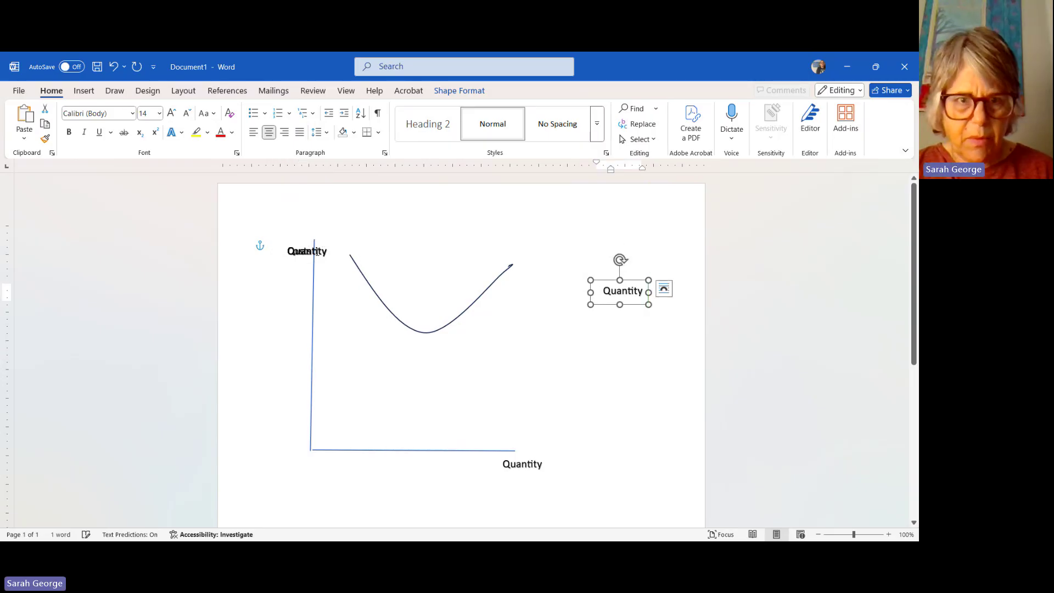
pyautogui.click(291, 242)
pyautogui.moveTo(325, 237); pyautogui.dragTo(632, 314)
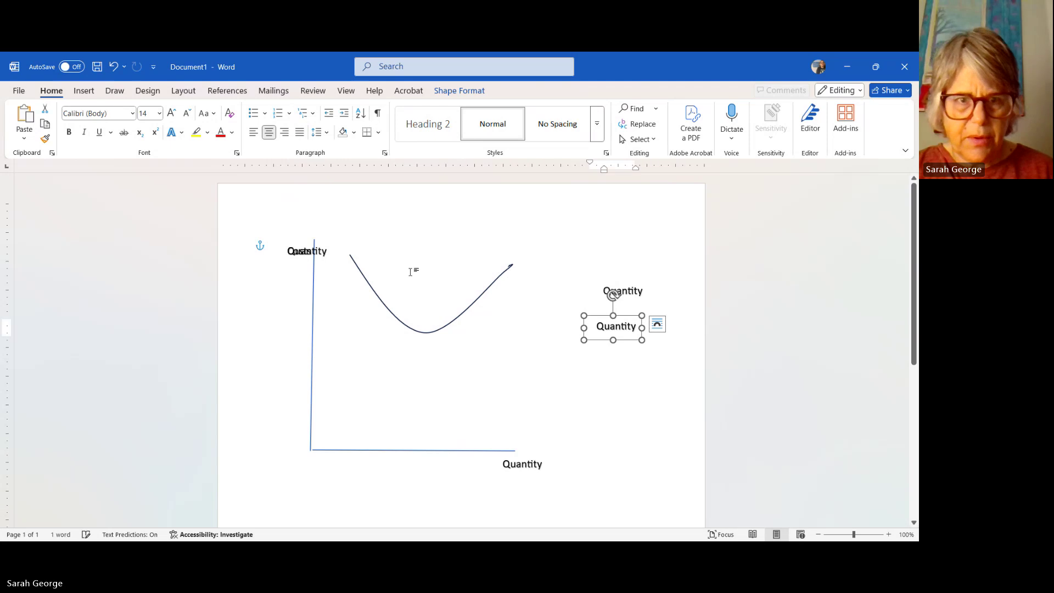
pyautogui.click(306, 250)
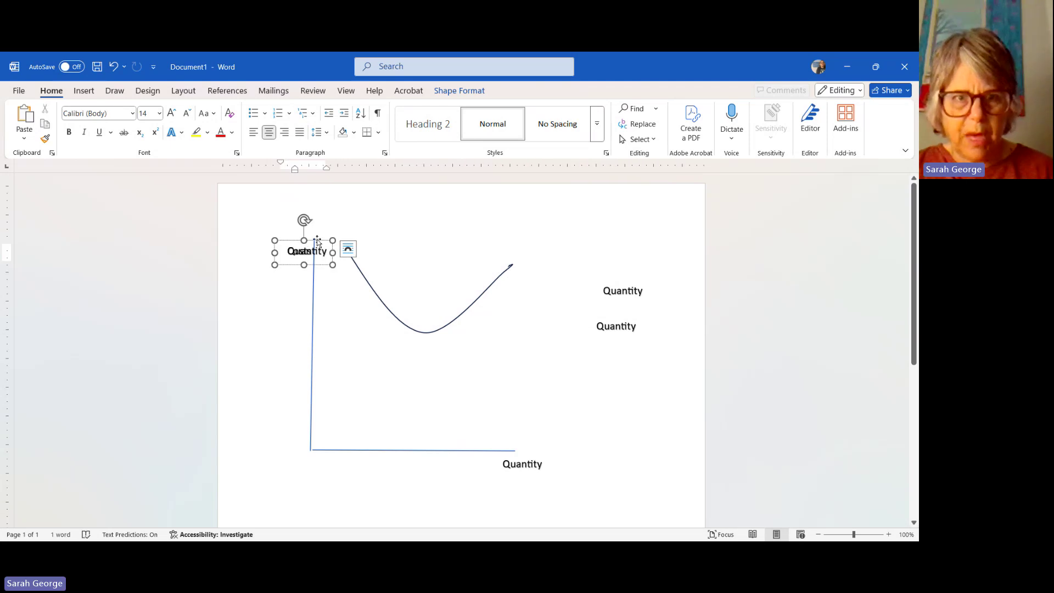
pyautogui.moveTo(317, 242); pyautogui.dragTo(633, 343)
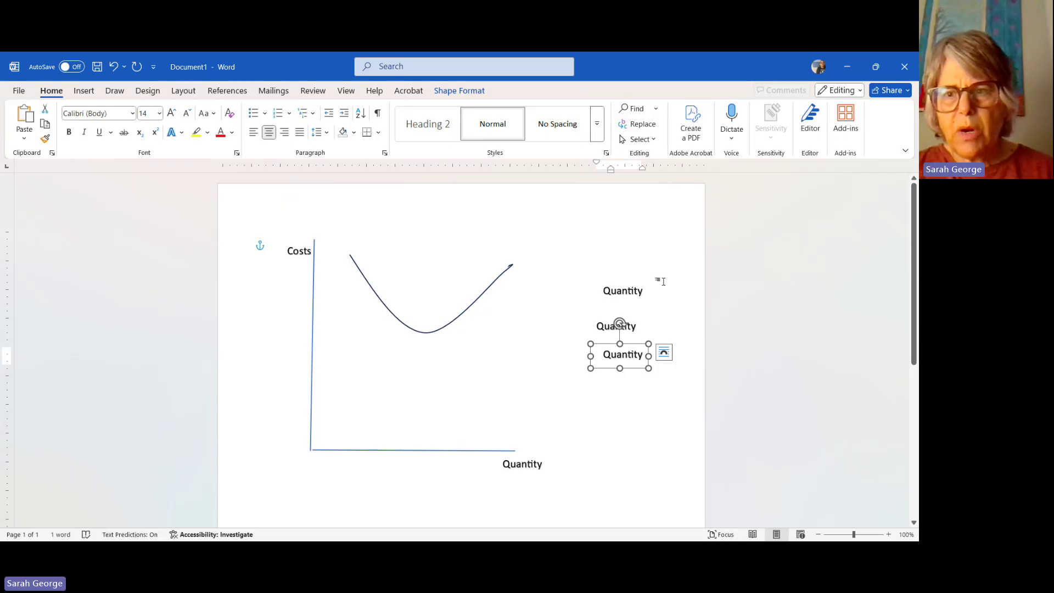
# Step: Replace the text of the lowest "Quantity" copy beside the curve with "ATC"
pyautogui.click(634, 354)
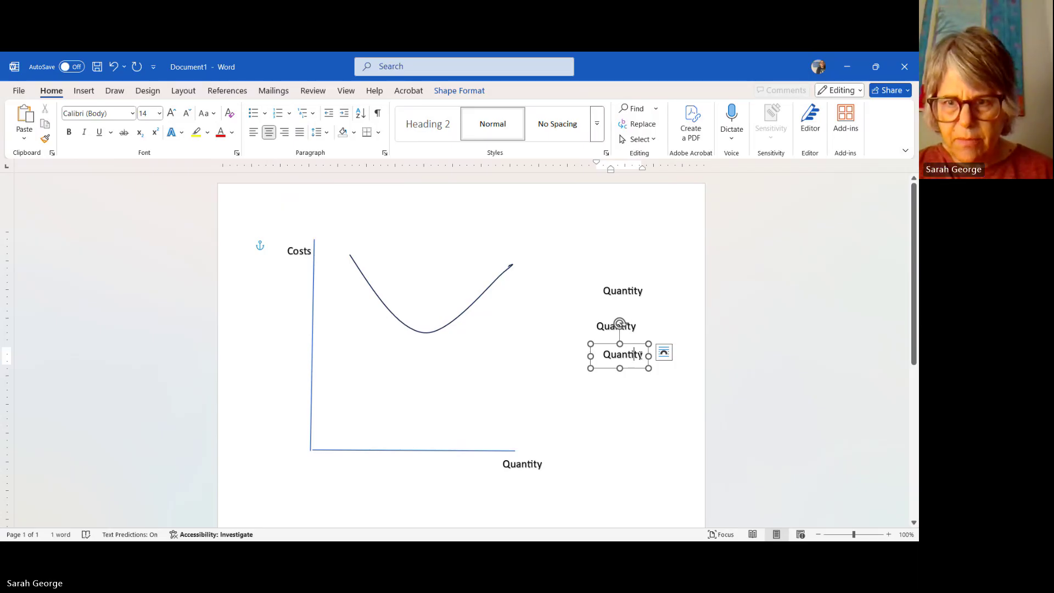
pyautogui.click(646, 357)
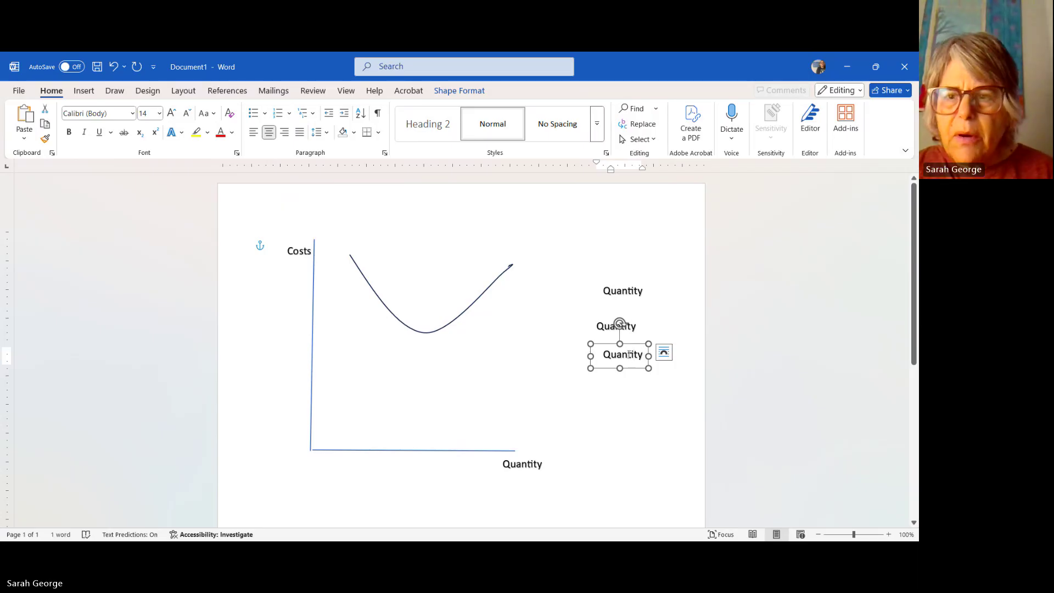
pyautogui.moveTo(629, 354); pyautogui.dragTo(616, 354)
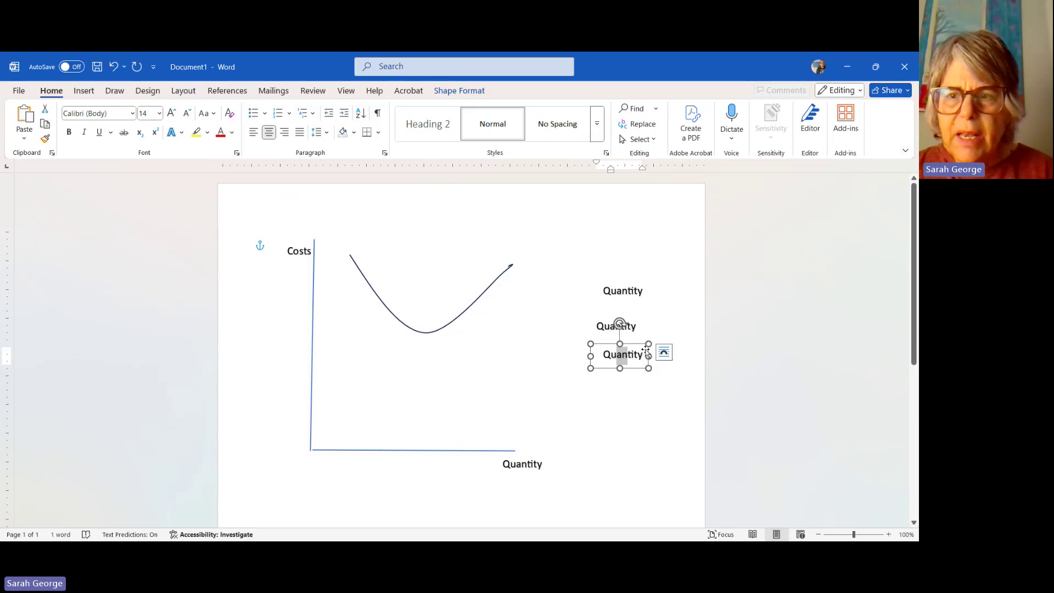
pyautogui.press('BackSpace')
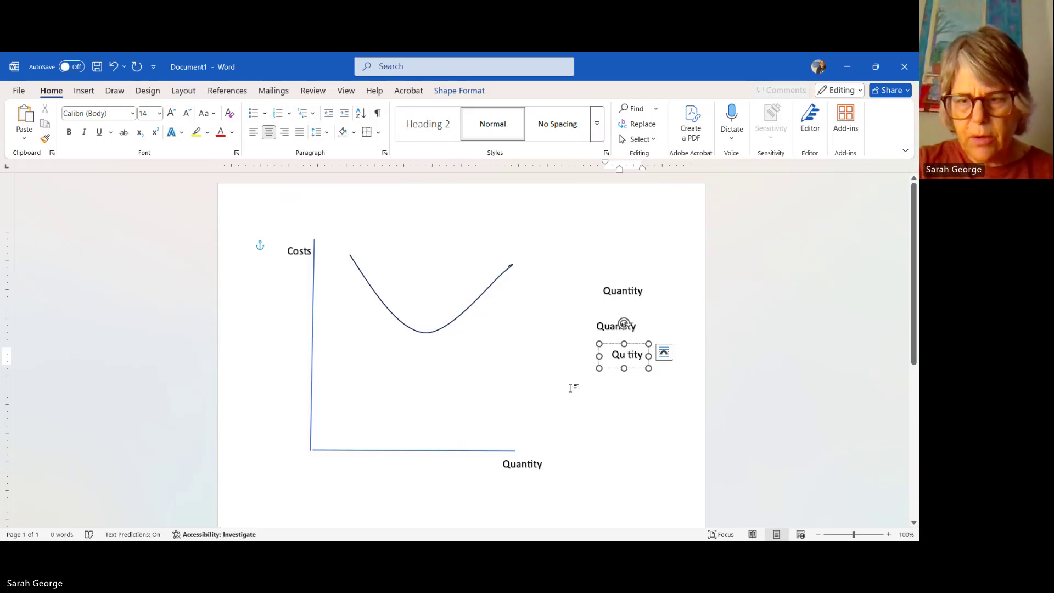
pyautogui.press('Delete')
pyautogui.press('Delete')
pyautogui.press('Delete')
pyautogui.press('Delete')
pyautogui.press('BackSpace')
pyautogui.press('BackSpace')
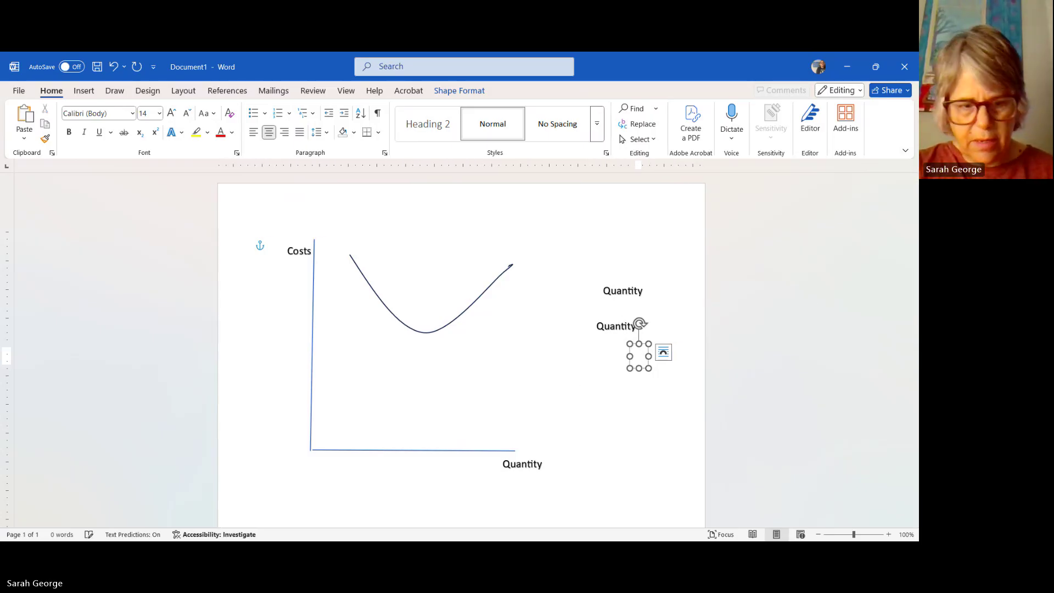
pyautogui.write('AT')
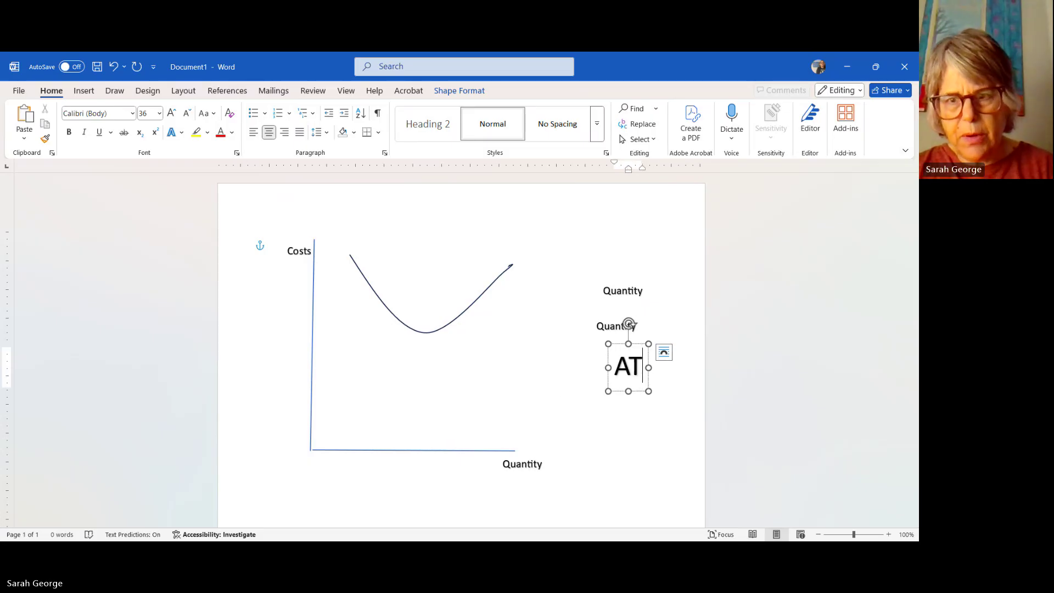
pyautogui.write('C')
# Step: Shift the "ATC" label slightly left and set its font size to 14
pyautogui.scroll(-1, 630, 397)
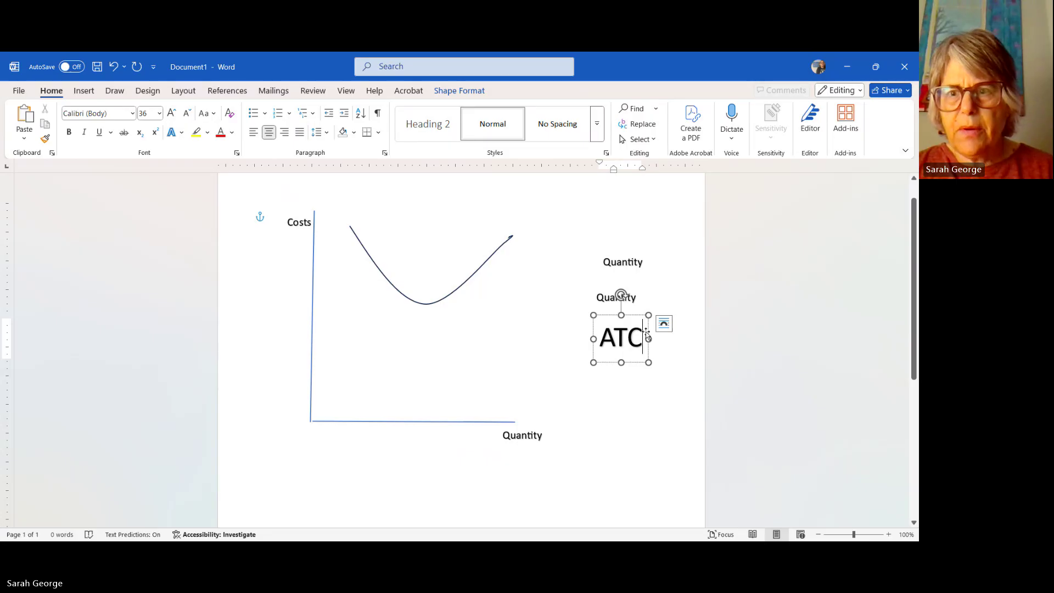
pyautogui.scroll(-1, 640, 331)
pyautogui.moveTo(640, 331); pyautogui.dragTo(624, 330)
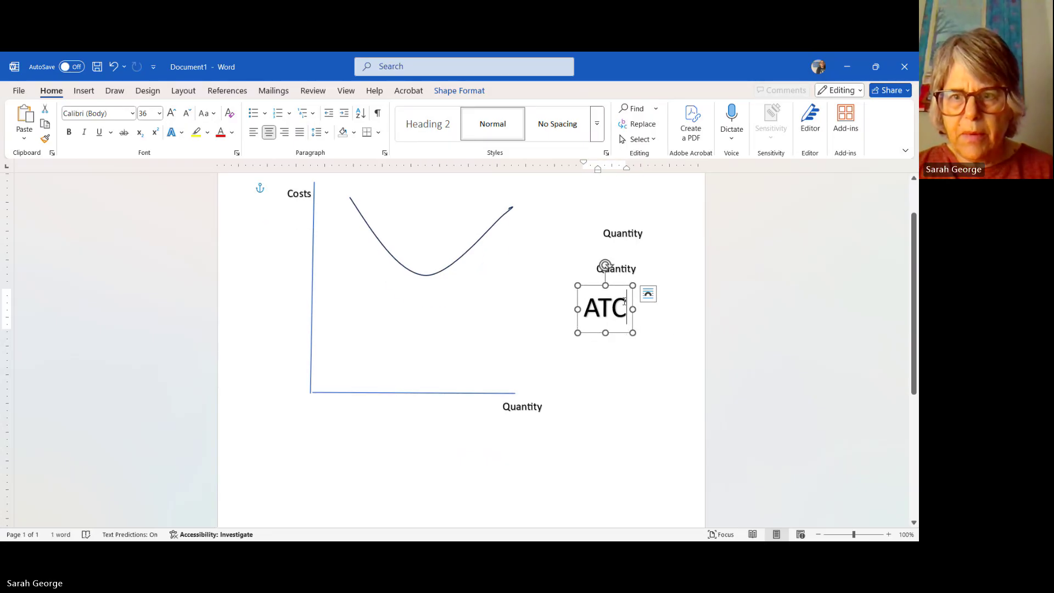
pyautogui.moveTo(624, 301); pyautogui.dragTo(582, 306)
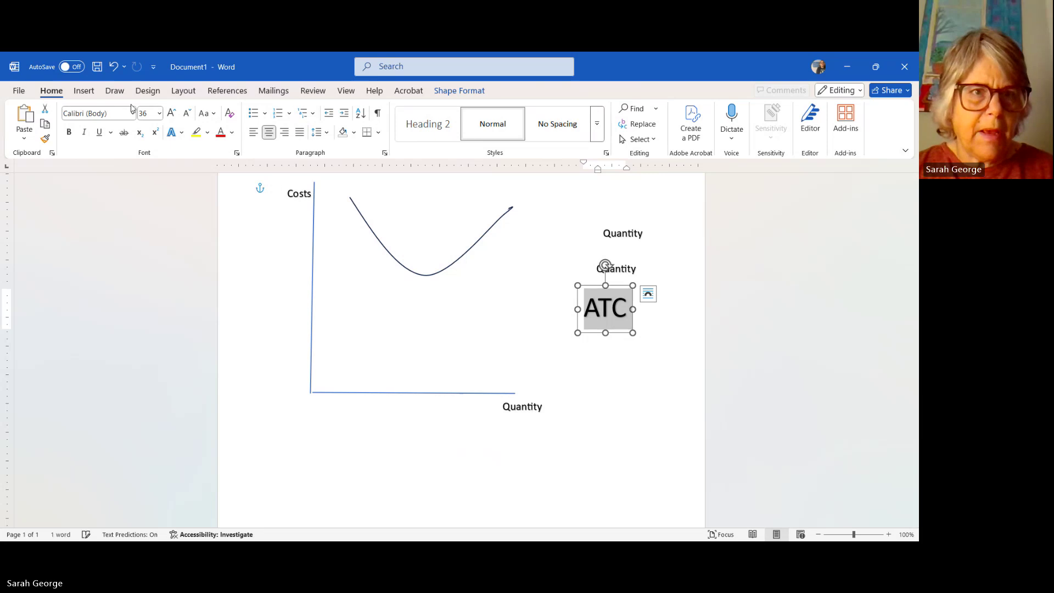
pyautogui.click(160, 113)
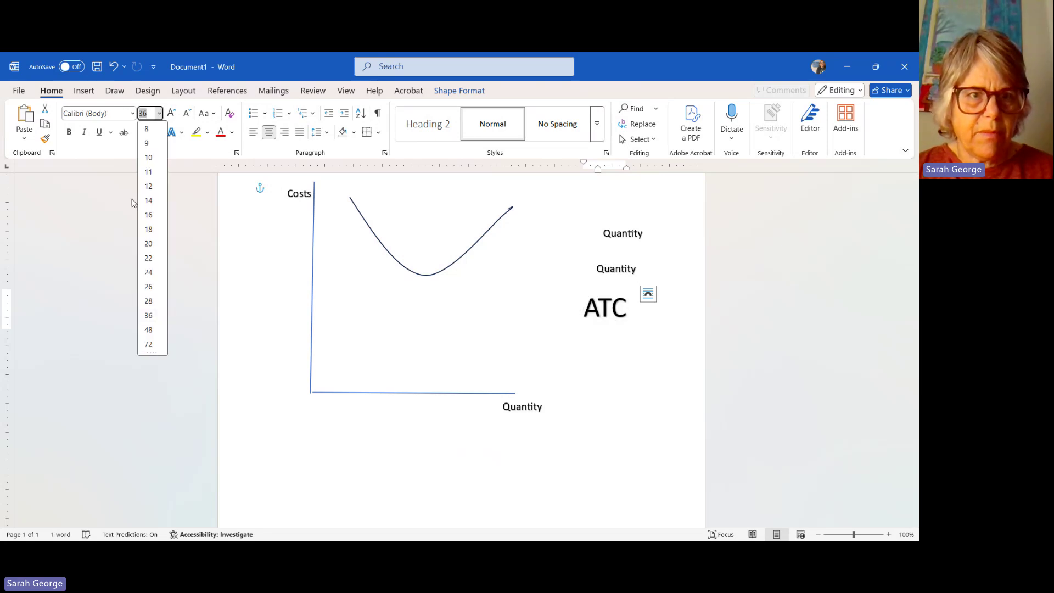
pyautogui.click(149, 201)
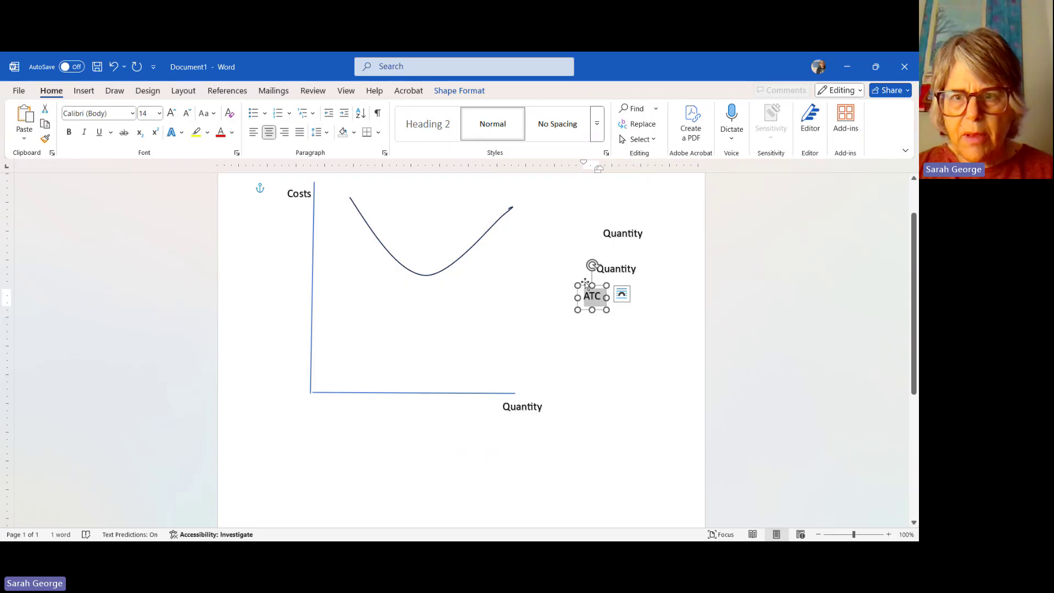
pyautogui.moveTo(587, 282); pyautogui.dragTo(559, 285)
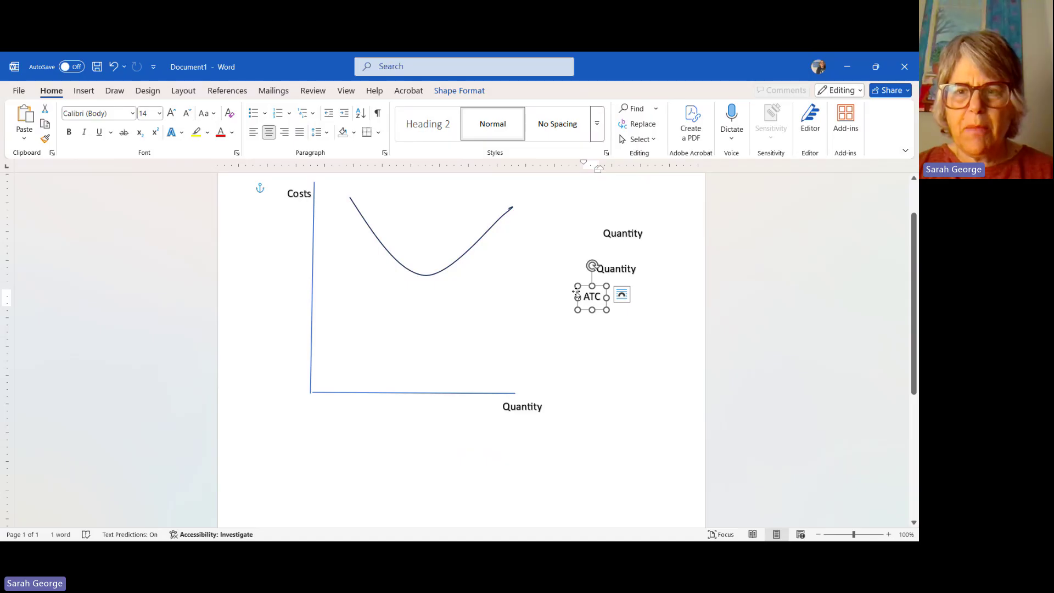
# Step: Move the "ATC" label next to the upper right end of the U-shaped curve
pyautogui.moveTo(576, 296); pyautogui.dragTo(514, 201)
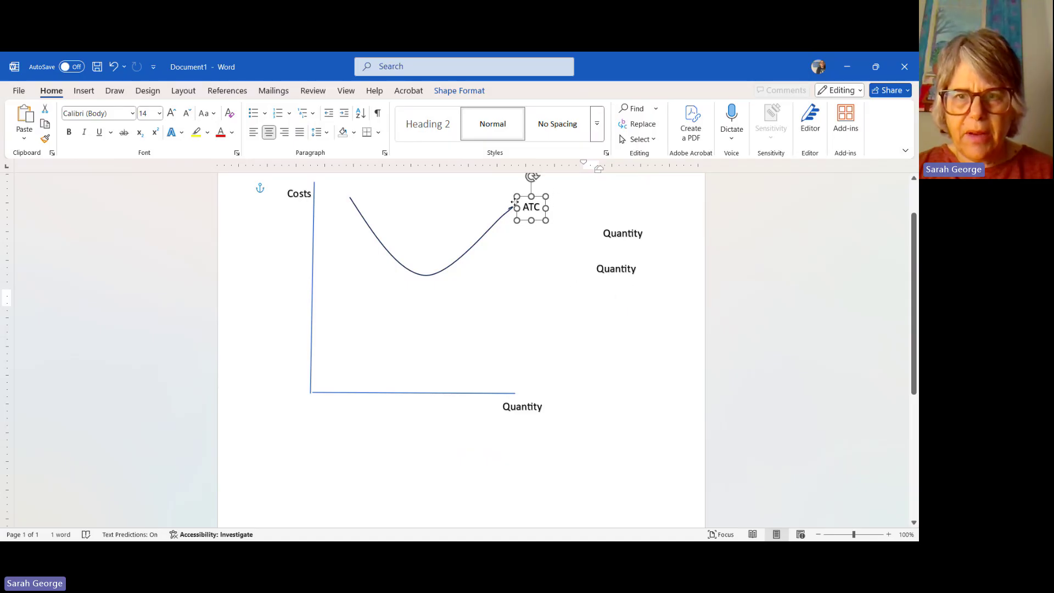
pyautogui.click(597, 323)
pyautogui.scroll(1, 532, 325)
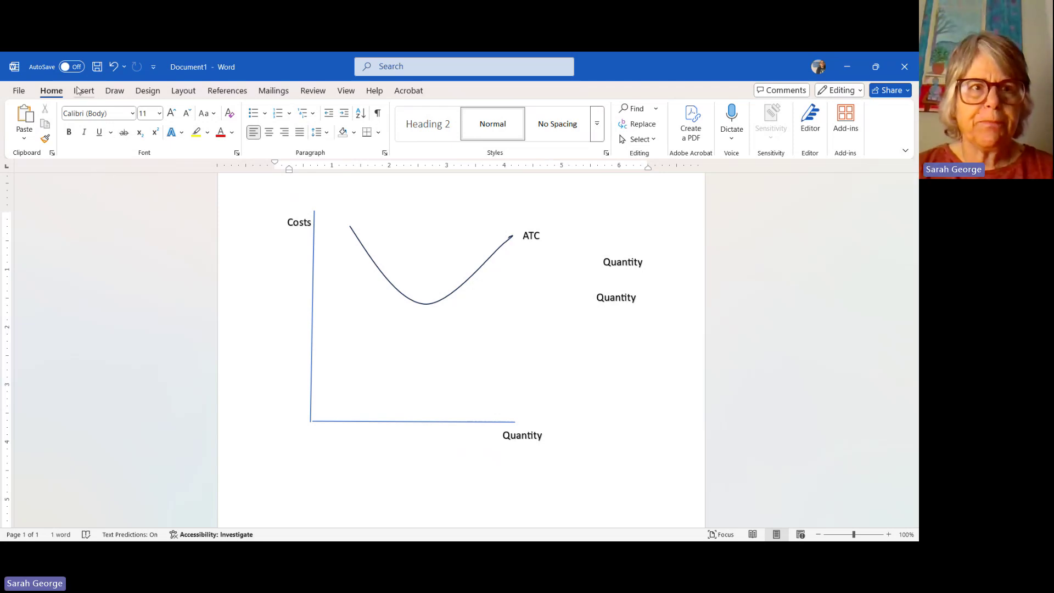
# Step: Draw a second U-shaped curve about 1.48" high and 3.37" wide below the ATC curve, and nudge it slightly up and left
pyautogui.click(84, 91)
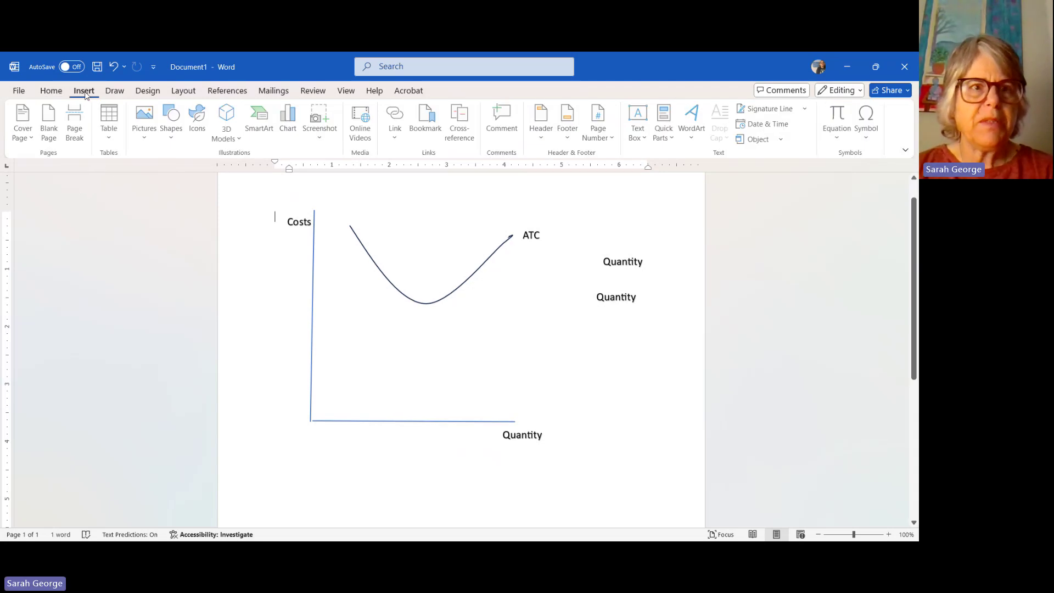
pyautogui.click(173, 132)
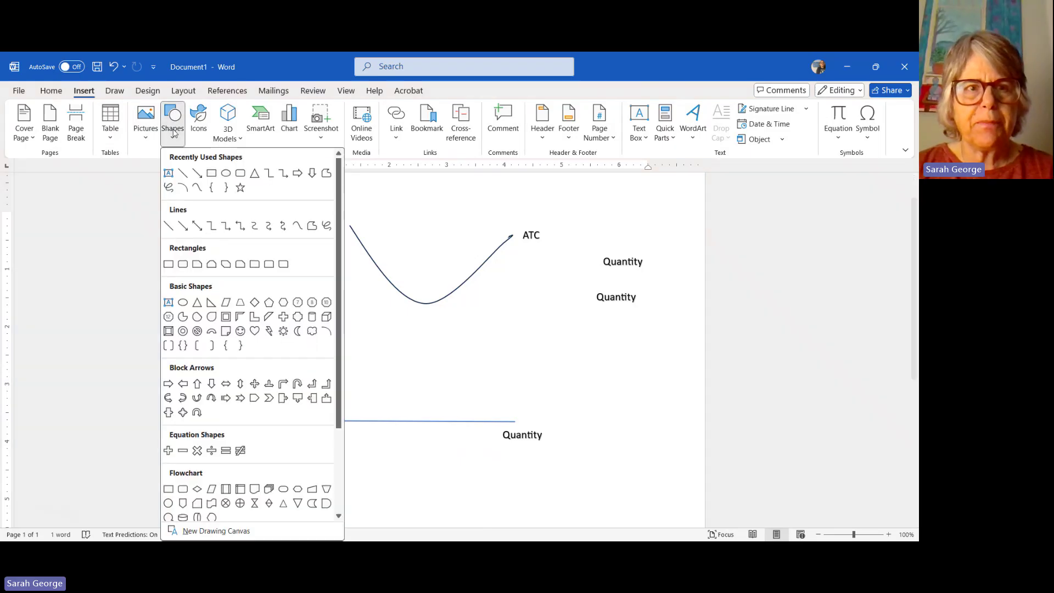
pyautogui.click(196, 187)
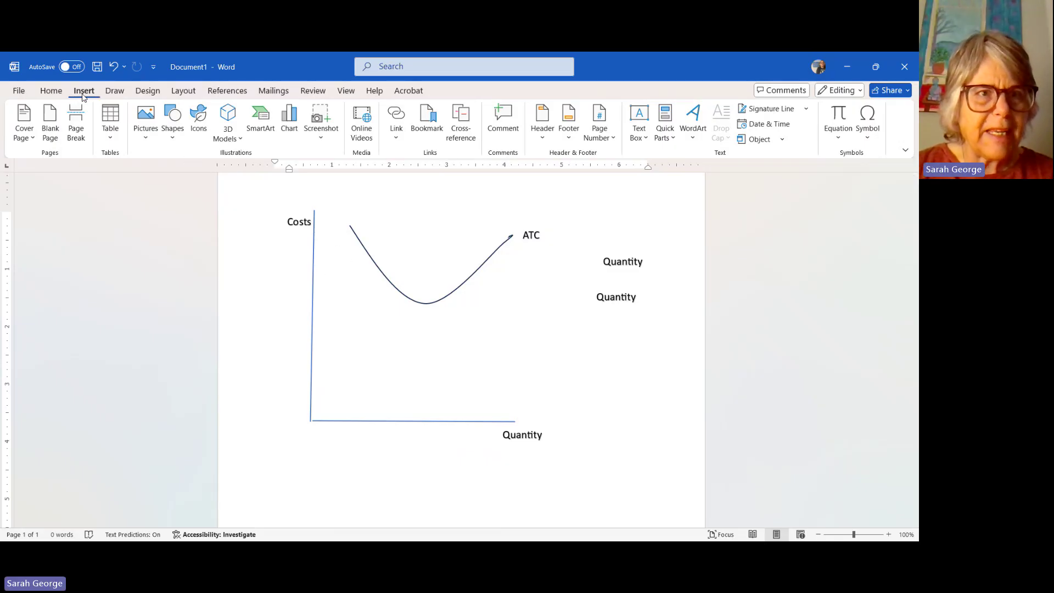
pyautogui.click(179, 137)
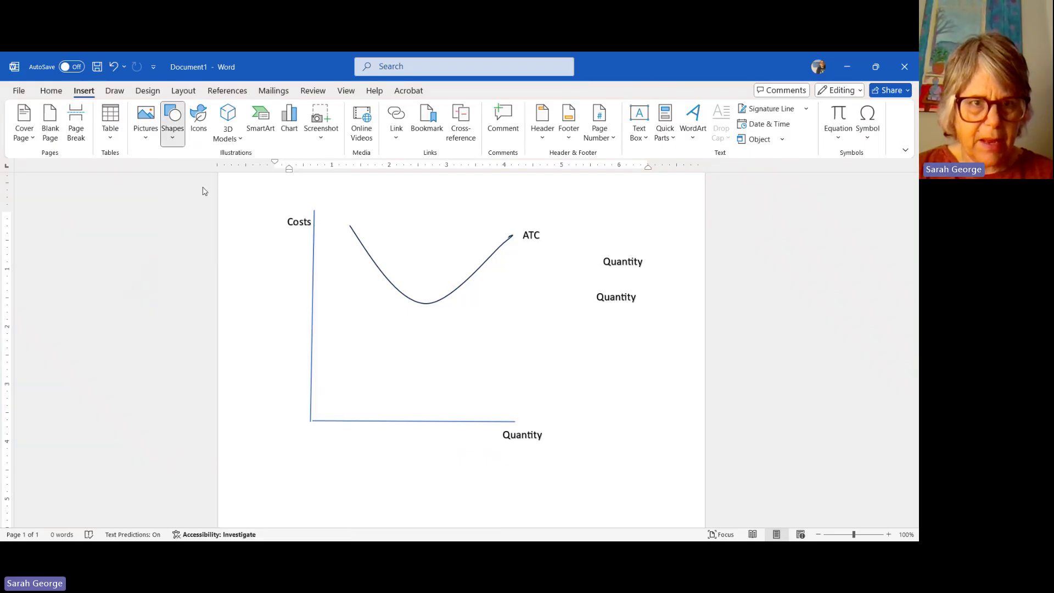
pyautogui.click(196, 188)
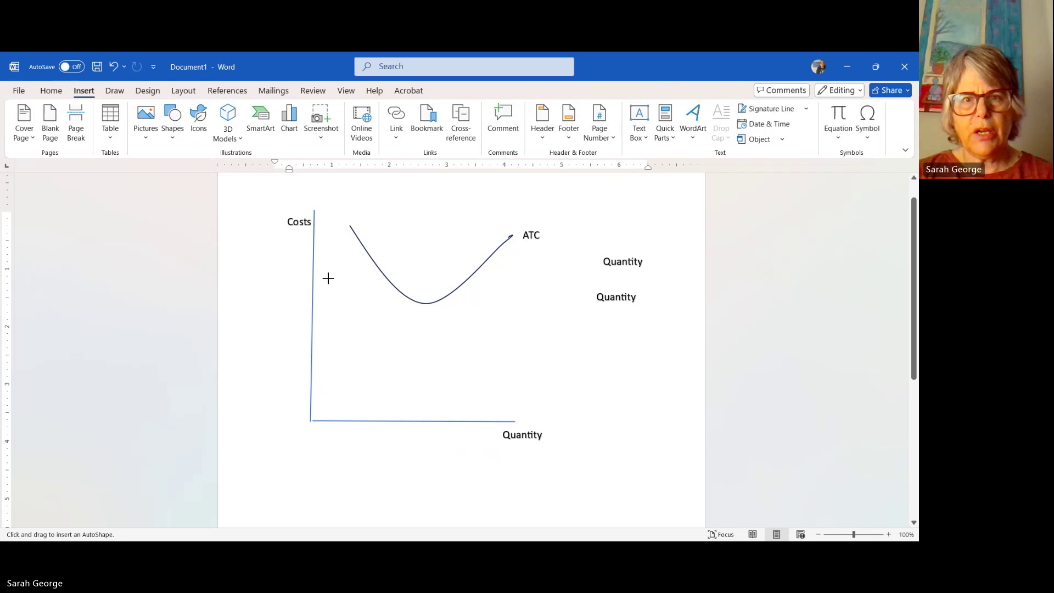
pyautogui.moveTo(327, 278)
pyautogui.mouseDown()
pyautogui.moveTo(351, 303)
pyautogui.moveTo(418, 333)
pyautogui.moveTo(439, 329)
pyautogui.moveTo(509, 258)
pyautogui.mouseUp()
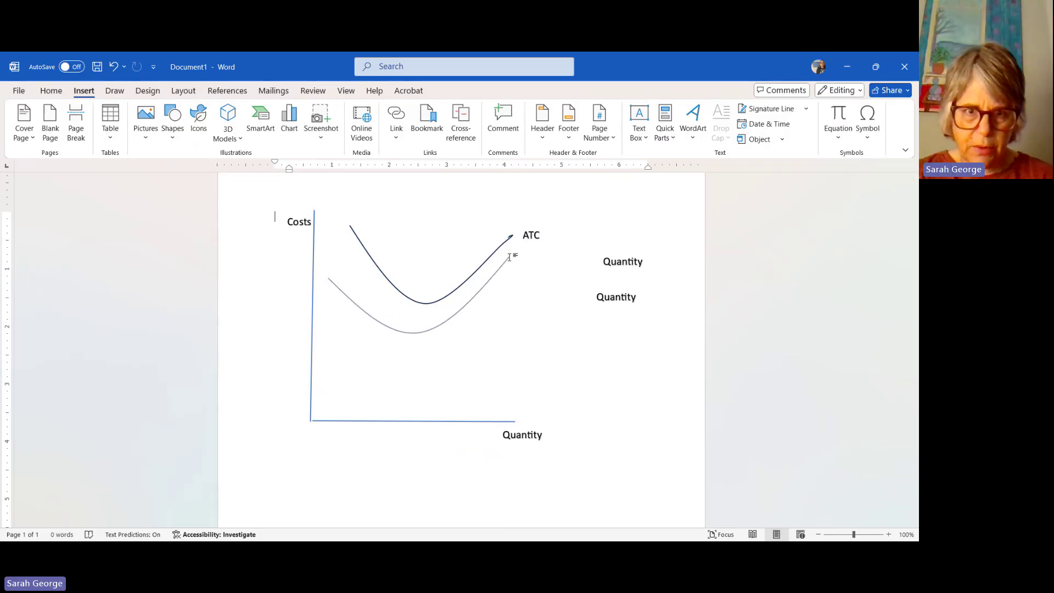
pyautogui.click(511, 255)
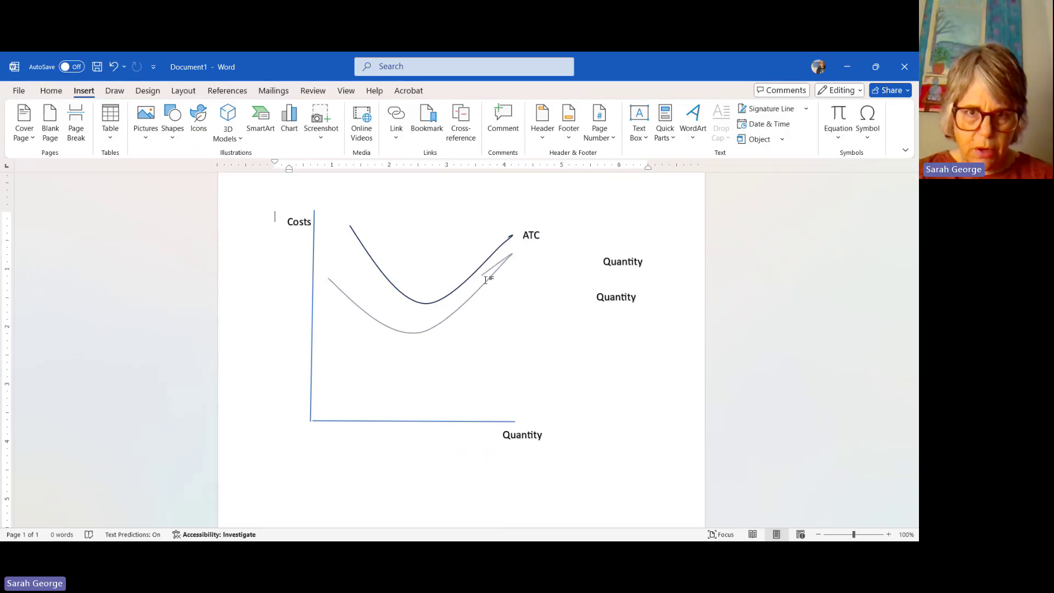
pyautogui.doubleClick(520, 250)
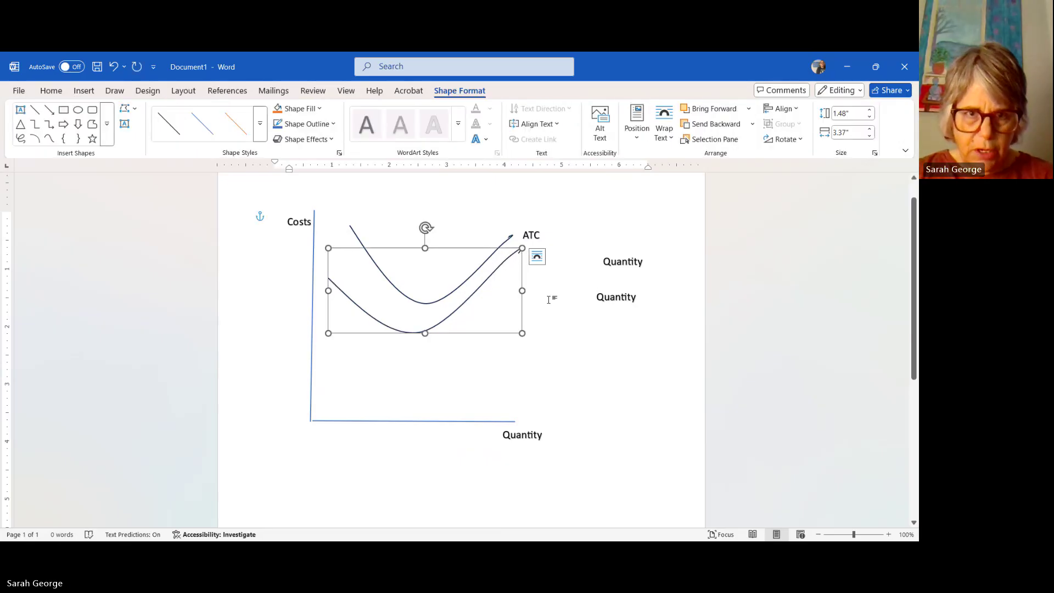
pyautogui.moveTo(397, 249); pyautogui.dragTo(393, 243)
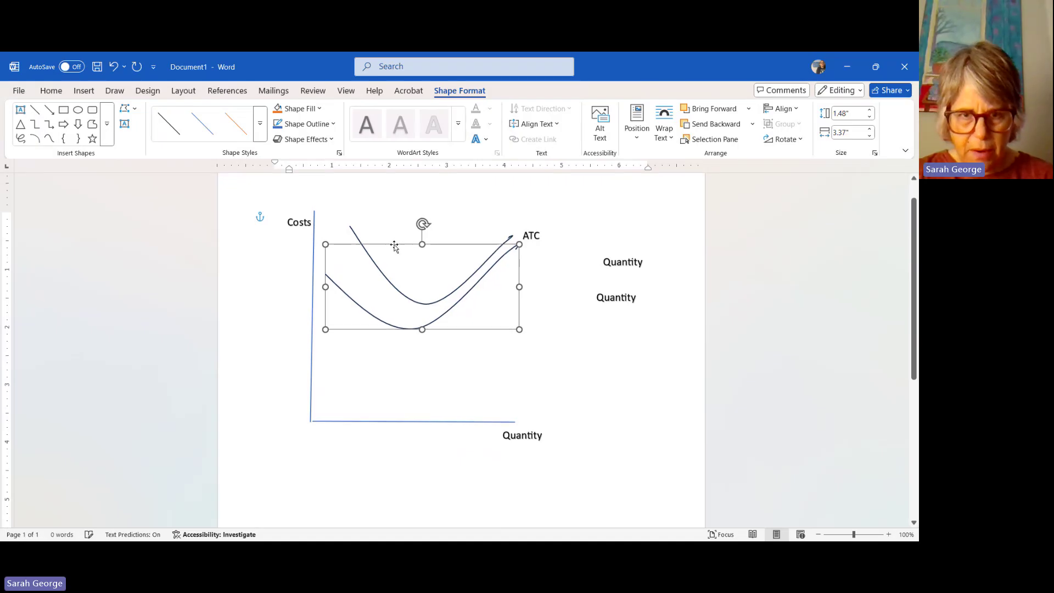
pyautogui.click(648, 387)
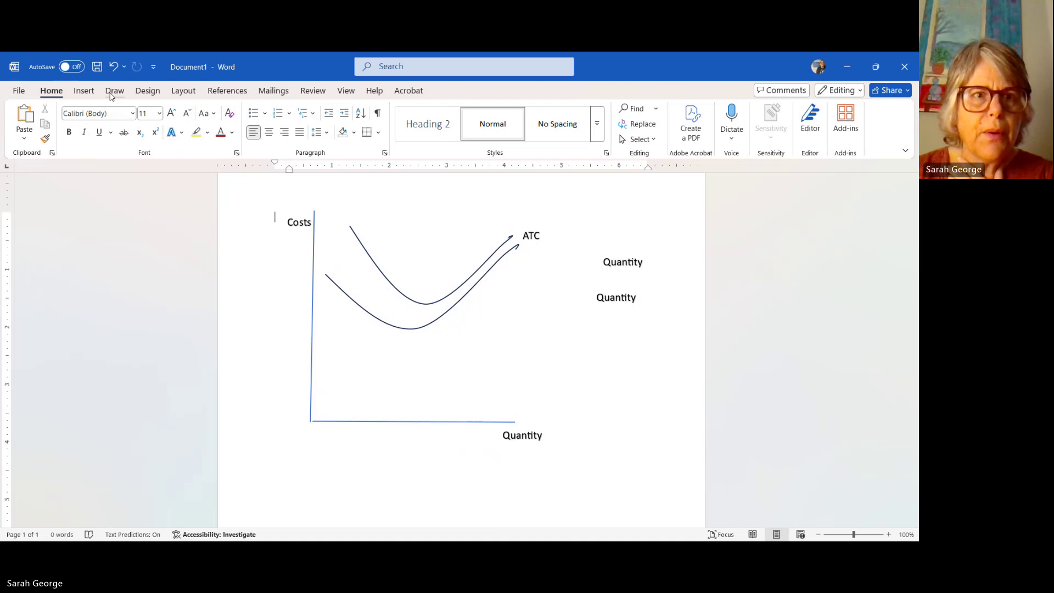
# Step: Mark the lowest point of each of the two curves with the purple pen, and return to the selection tool
pyautogui.click(113, 91)
pyautogui.click(170, 120)
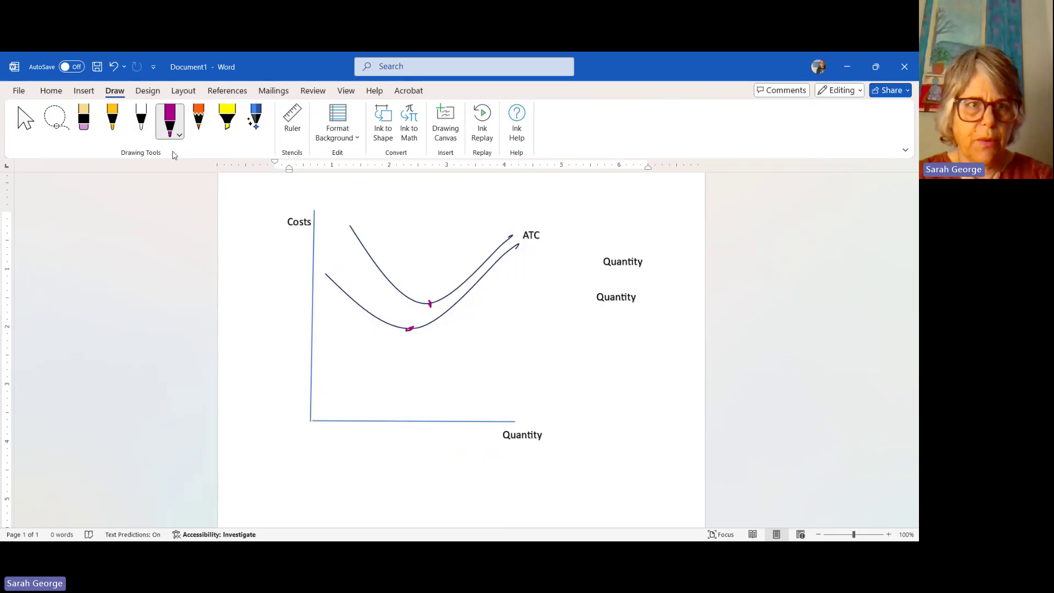
pyautogui.click(25, 122)
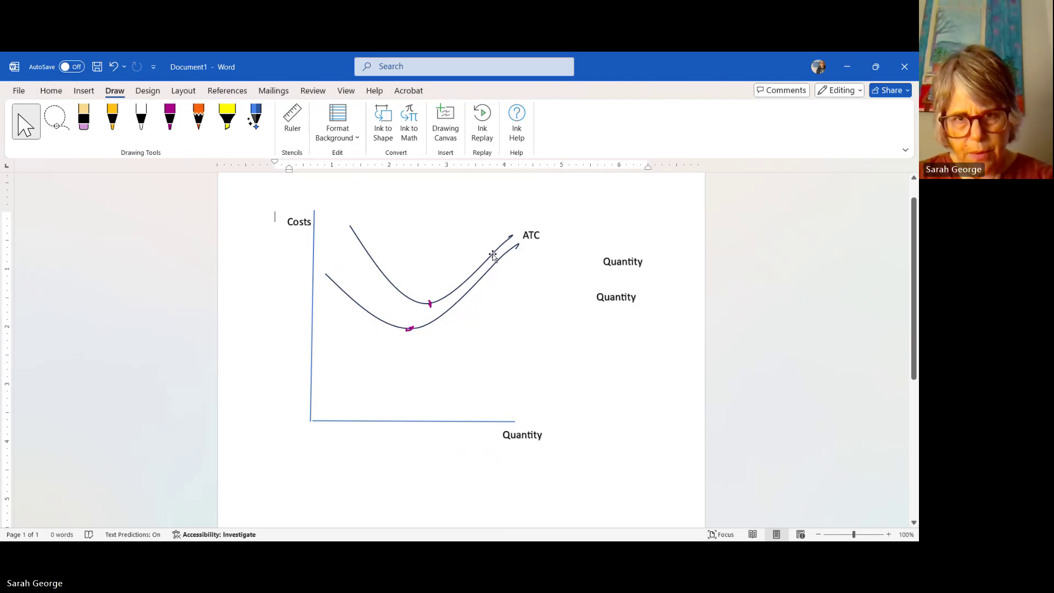
# Step: Nudge the ATC curve slightly up and move the "ATC" label just above its right end
pyautogui.moveTo(493, 255); pyautogui.dragTo(492, 249)
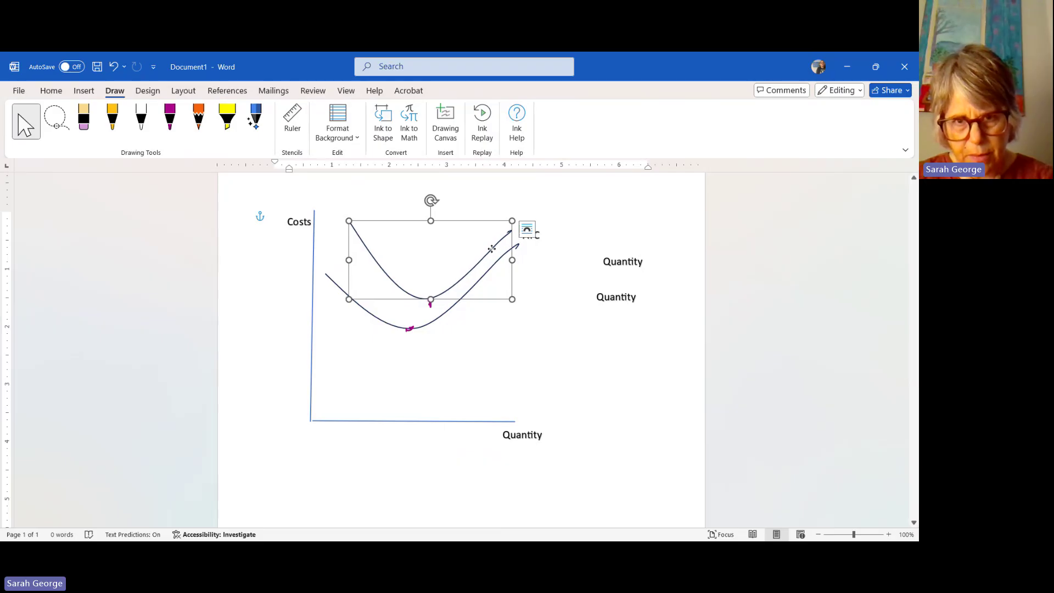
pyautogui.click(544, 305)
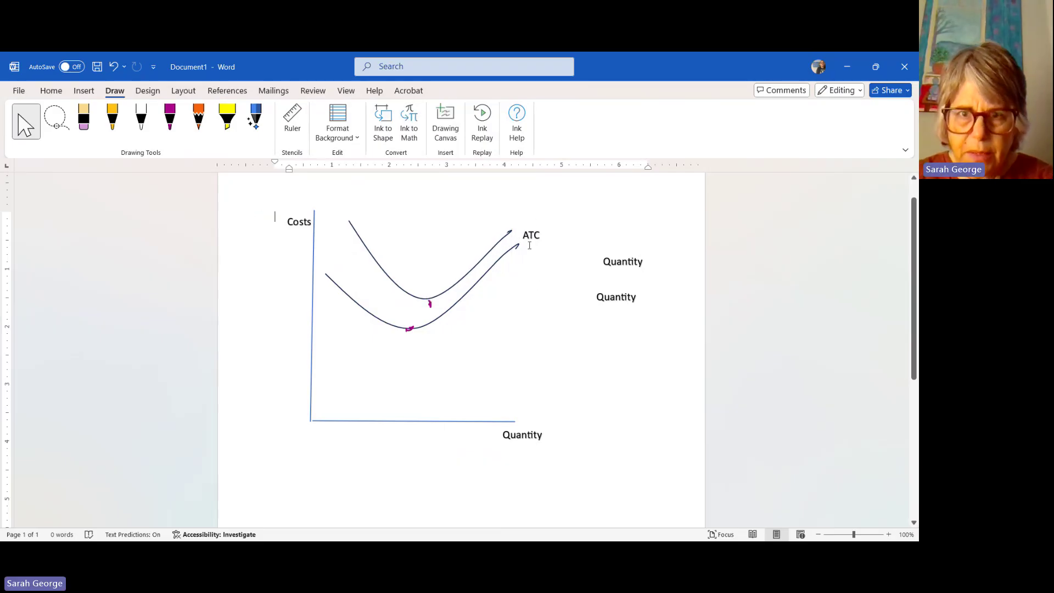
pyautogui.click(540, 224)
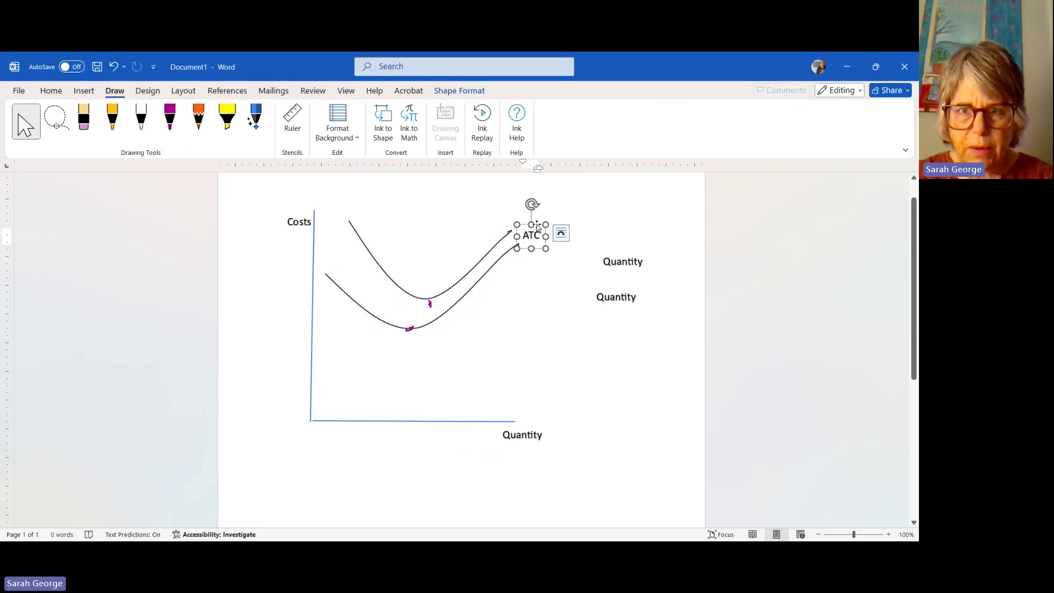
pyautogui.moveTo(539, 221); pyautogui.dragTo(524, 205)
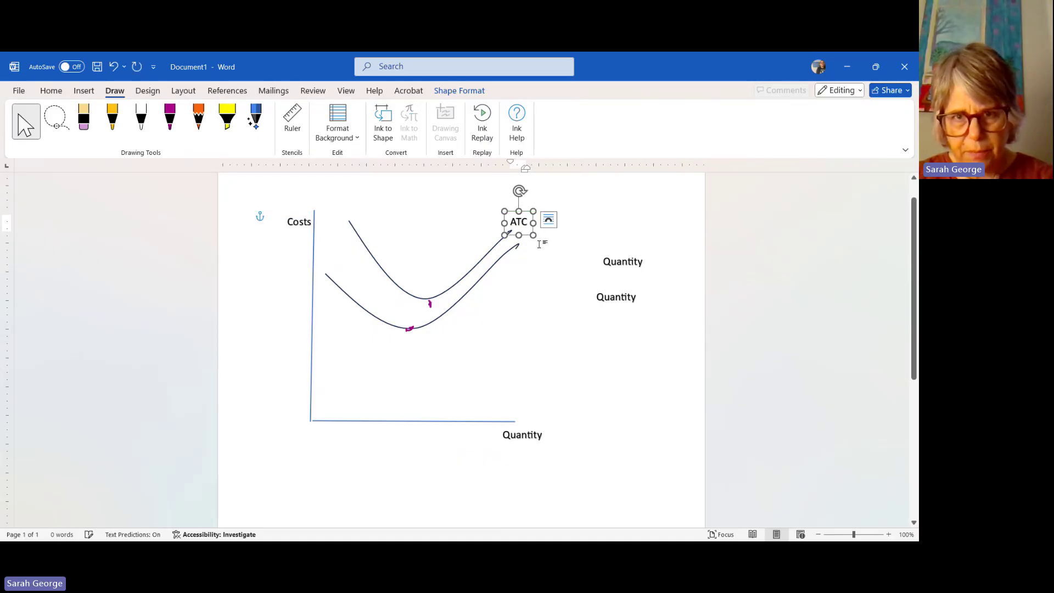
pyautogui.click(529, 283)
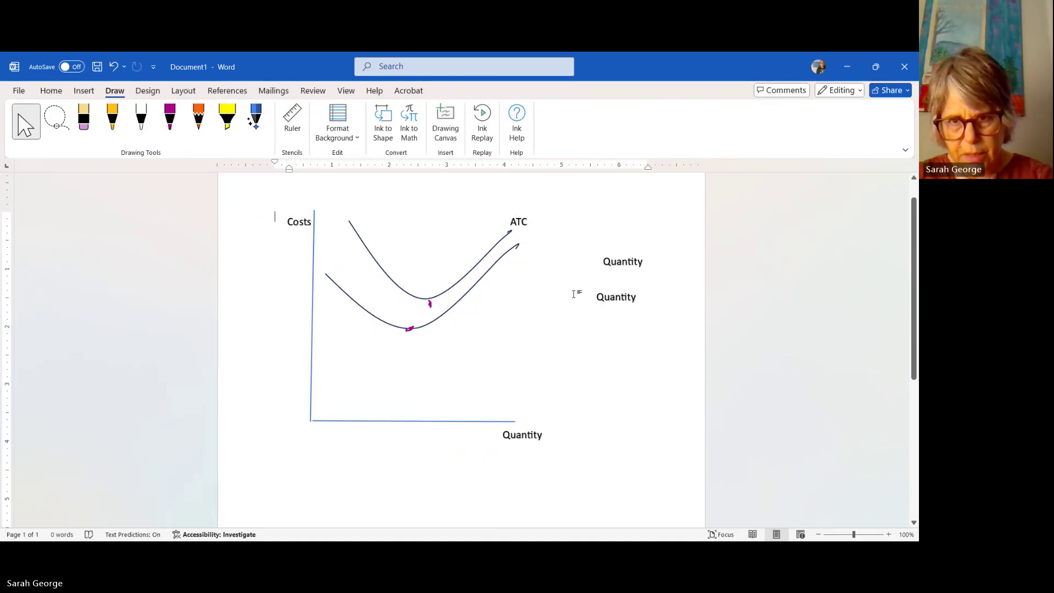
# Step: Replace the lower spare "Quantity" label's text with "AVC" and move it beside the right end of the lower curve
pyautogui.click(613, 301)
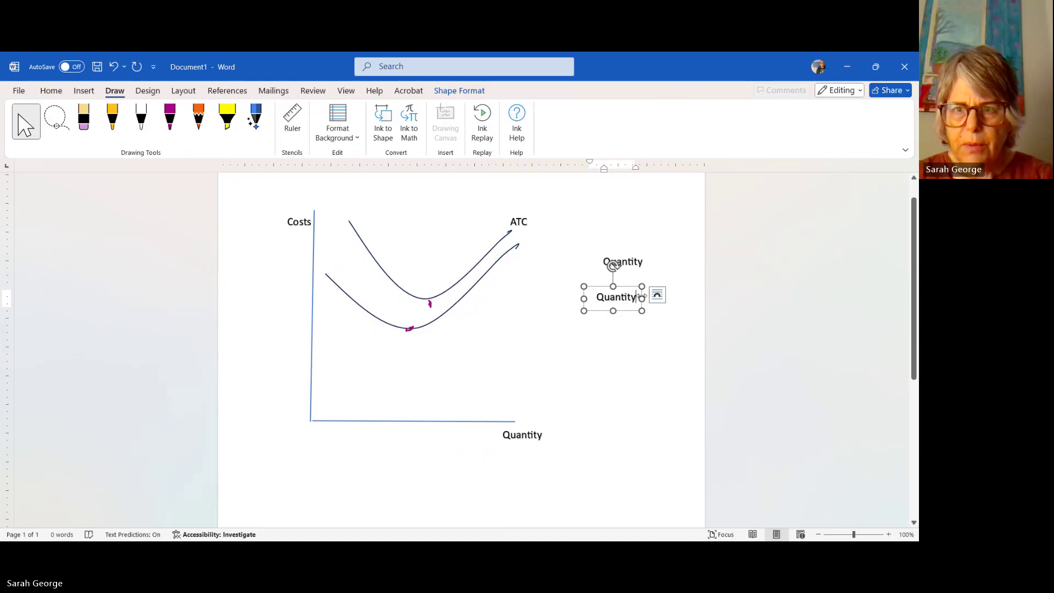
pyautogui.press('BackSpace')
pyautogui.press('BackSpace')
pyautogui.press('BackSpace')
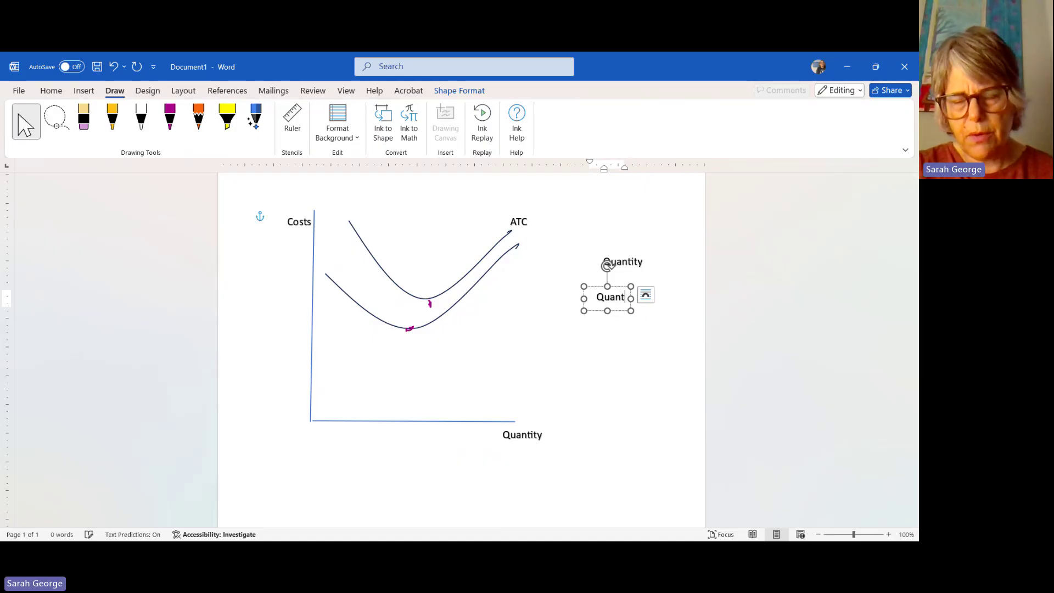
pyautogui.press('BackSpace')
pyautogui.press('BackSpace')
pyautogui.press('BackSpace')
pyautogui.press('BackSpace')
pyautogui.press('BackSpace')
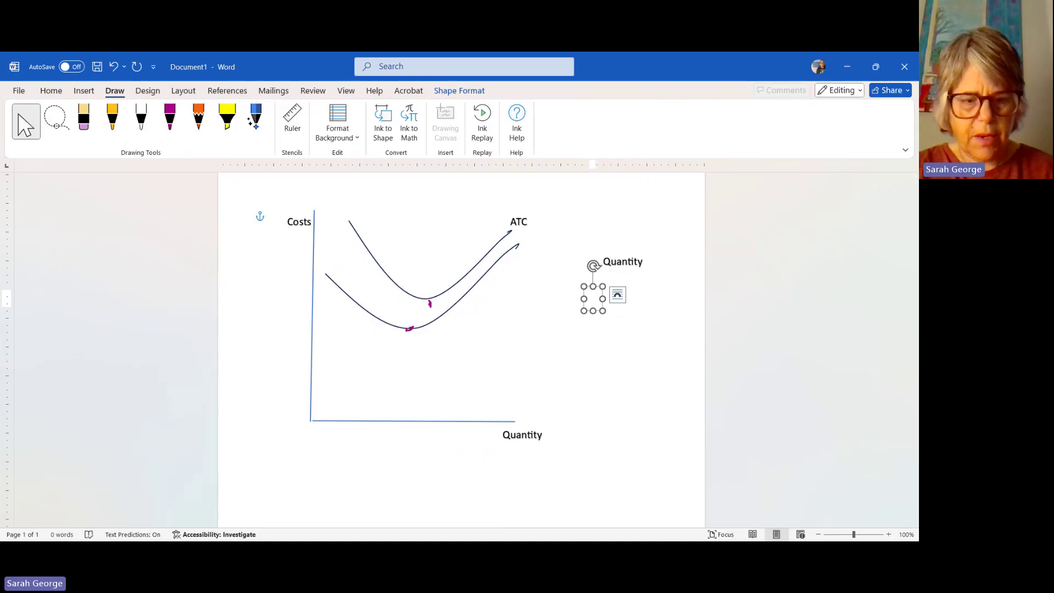
pyautogui.write('AVC')
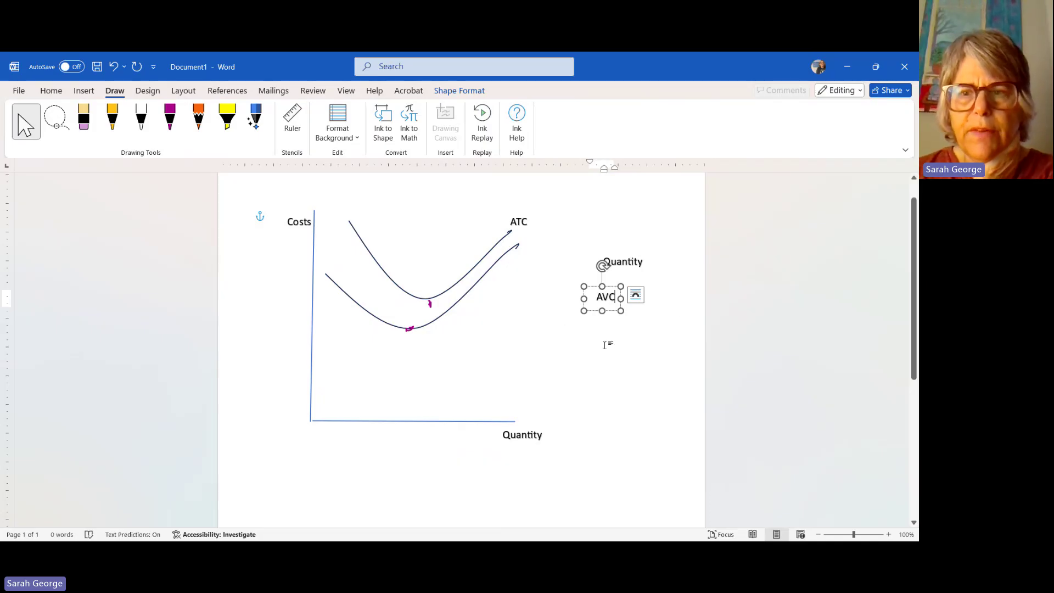
pyautogui.moveTo(577, 279); pyautogui.dragTo(525, 234)
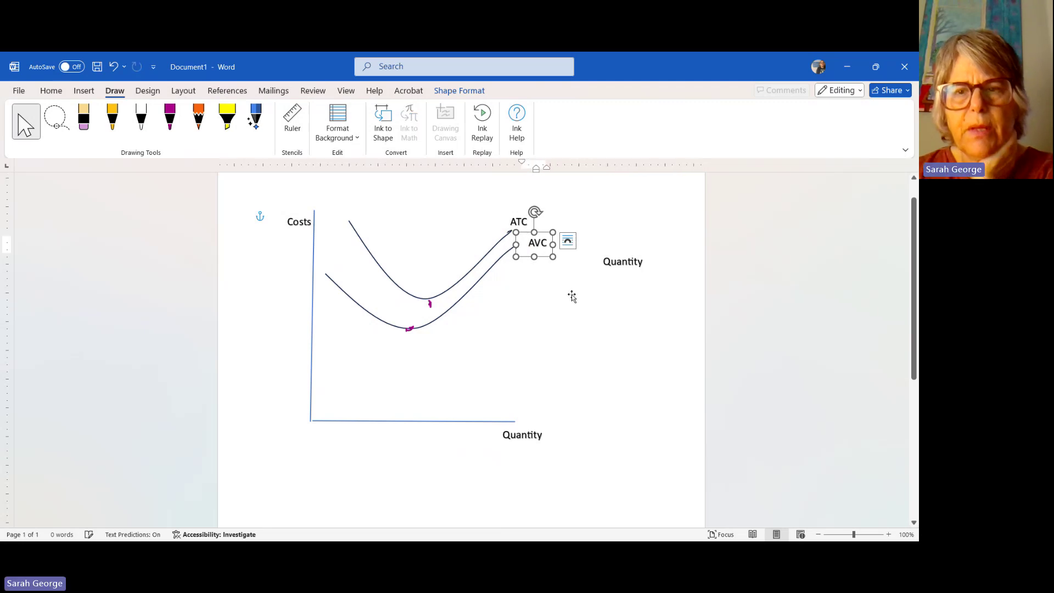
pyautogui.click(609, 339)
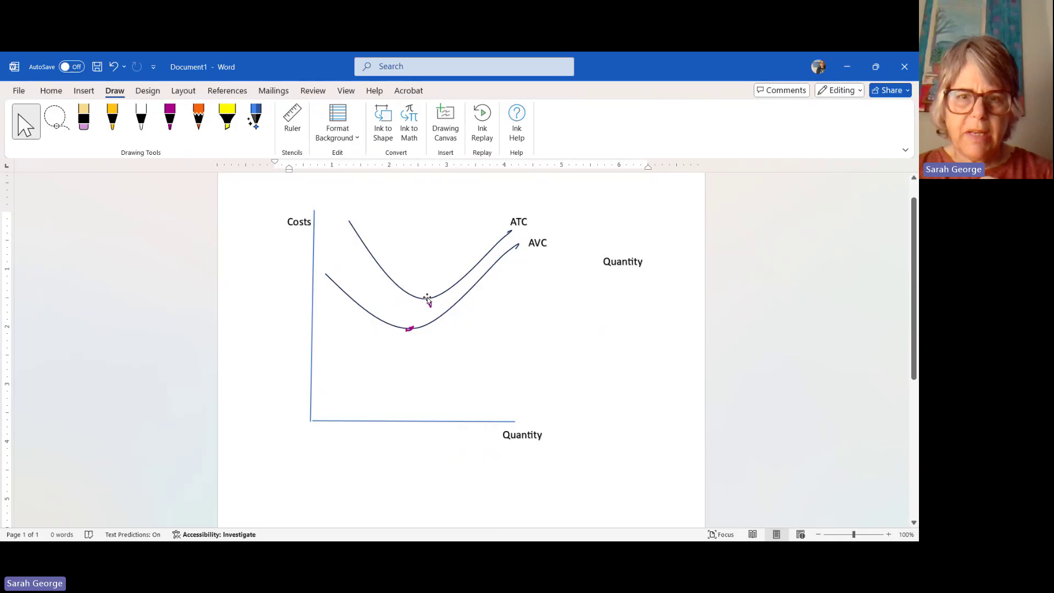
pyautogui.moveTo(429, 300); pyautogui.dragTo(431, 306)
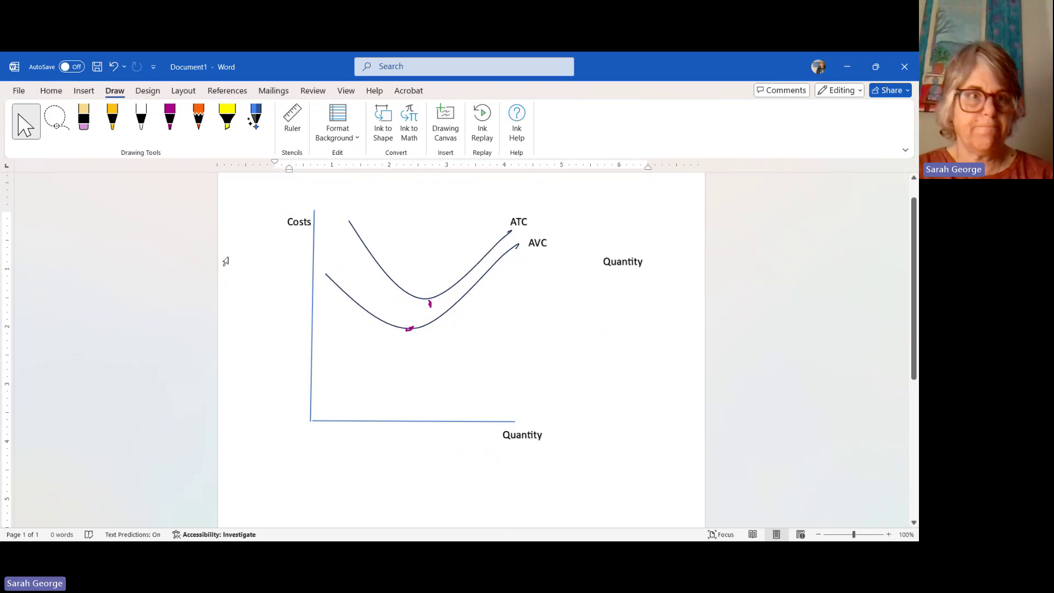
# Step: Draw a hook-shaped rising curve about 2.64" high and 2.7" wide, and shift it right to pass through both purple marks
pyautogui.click(81, 93)
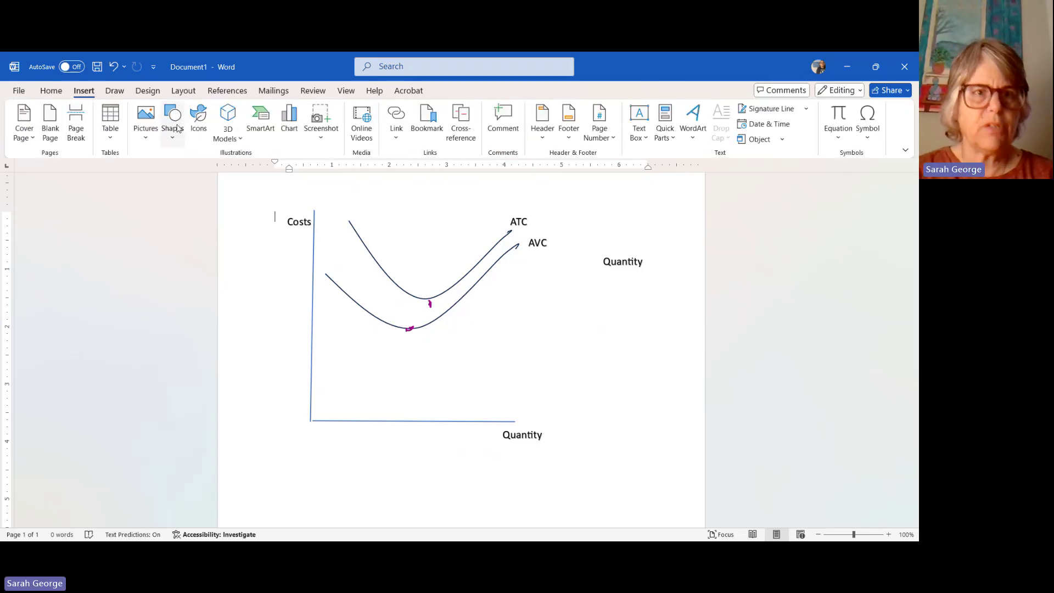
pyautogui.click(171, 137)
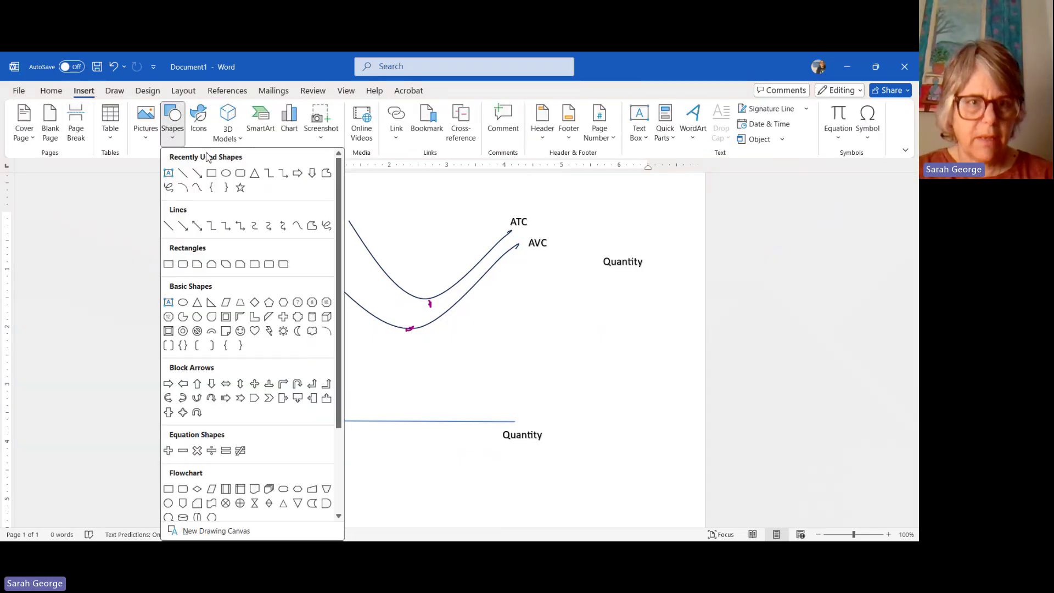
pyautogui.press('Escape')
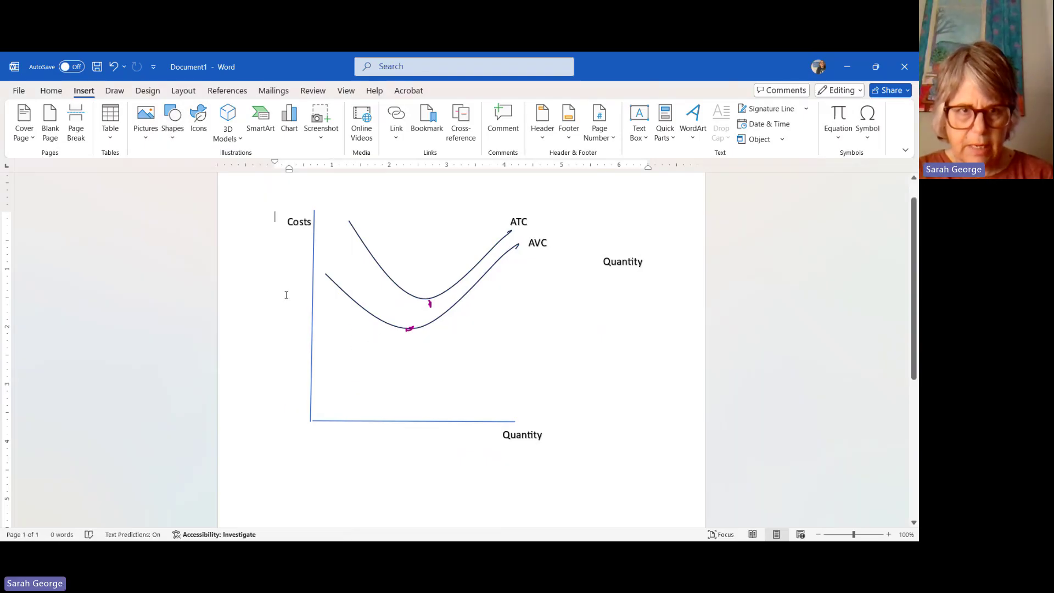
pyautogui.click(173, 136)
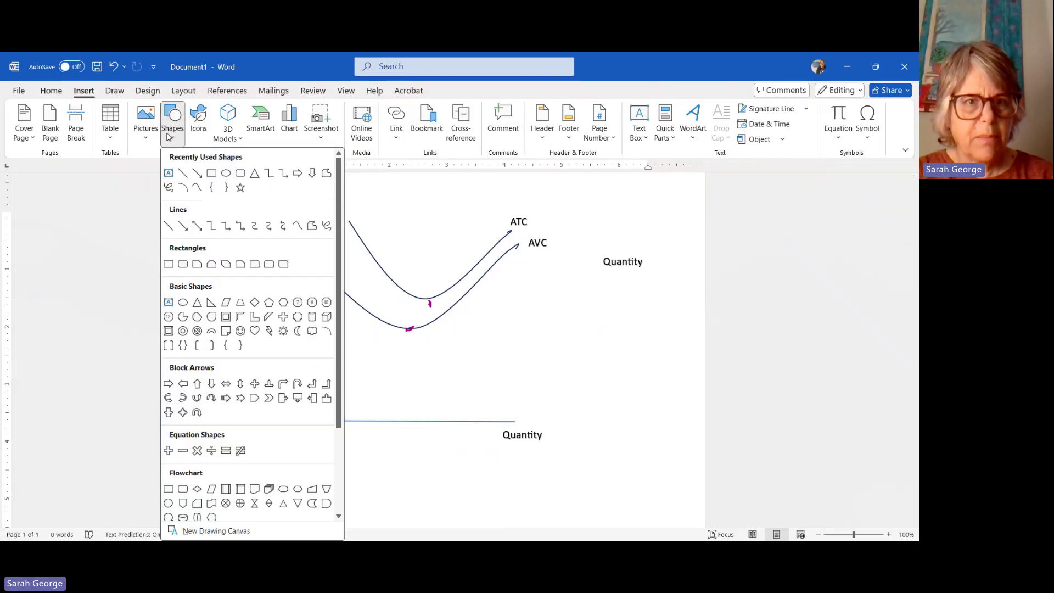
pyautogui.click(198, 187)
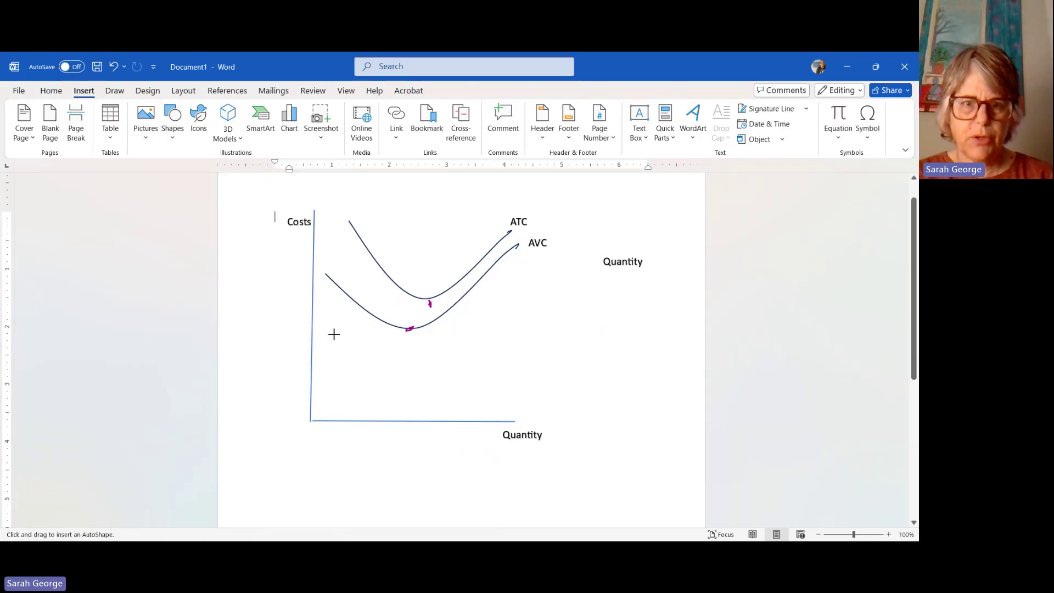
pyautogui.moveTo(335, 332); pyautogui.dragTo(362, 356)
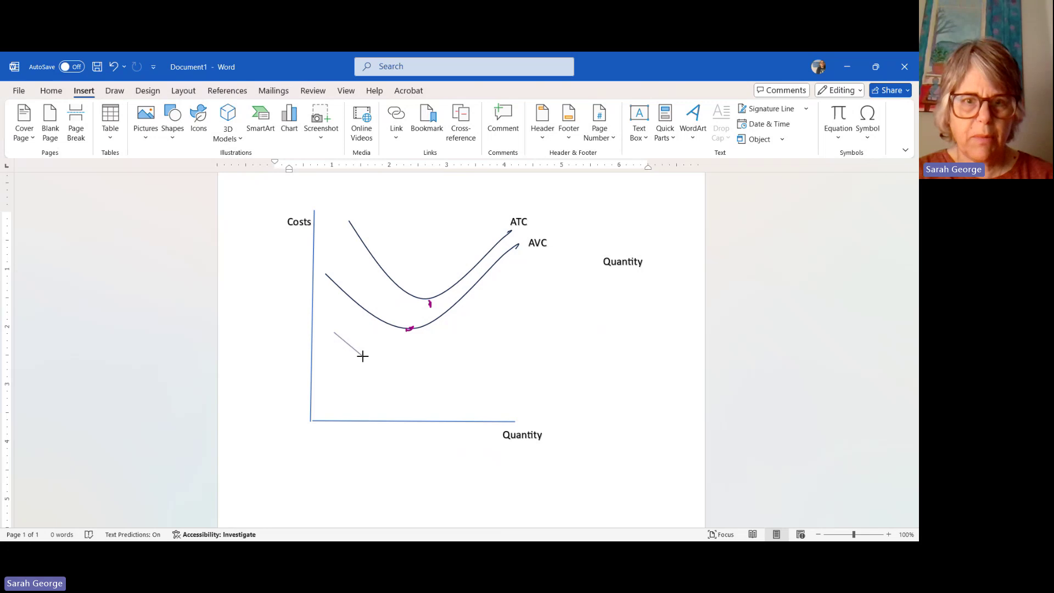
pyautogui.moveTo(362, 356)
pyautogui.mouseDown()
pyautogui.moveTo(421, 315)
pyautogui.moveTo(489, 211)
pyautogui.mouseUp()
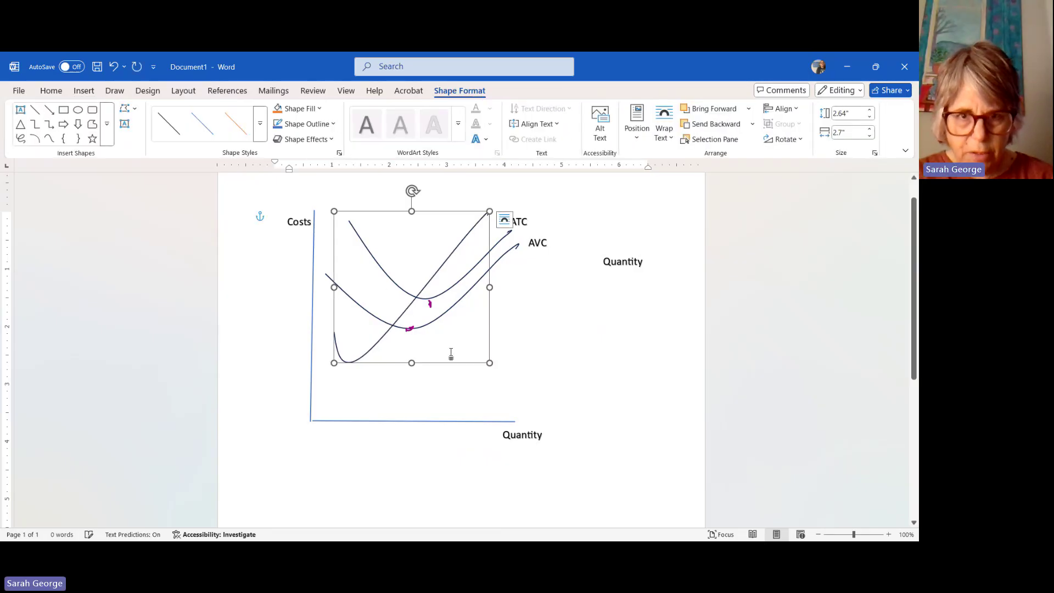
pyautogui.moveTo(447, 363); pyautogui.dragTo(463, 363)
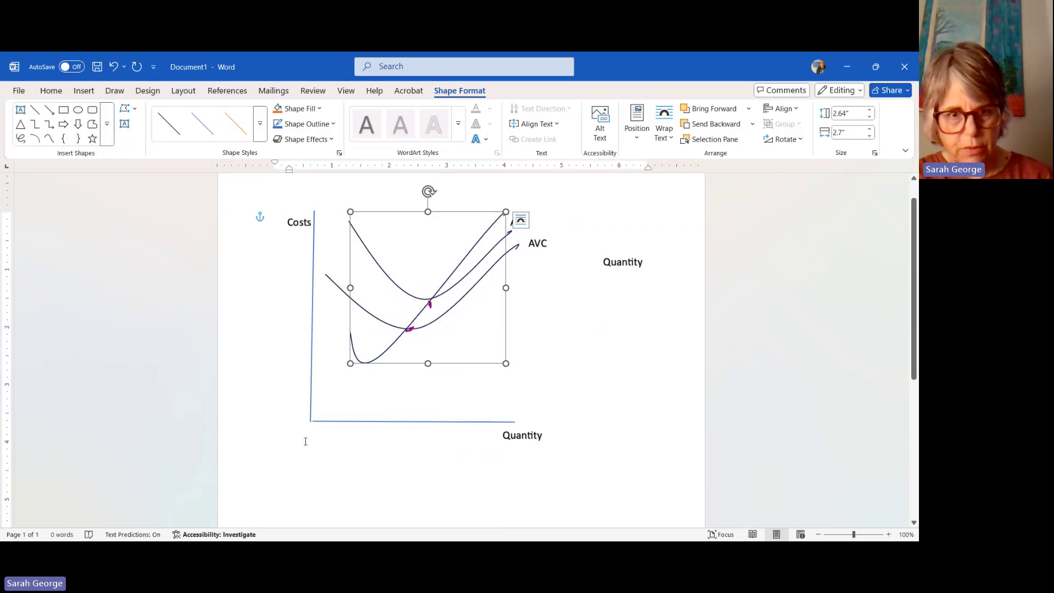
pyautogui.click(297, 468)
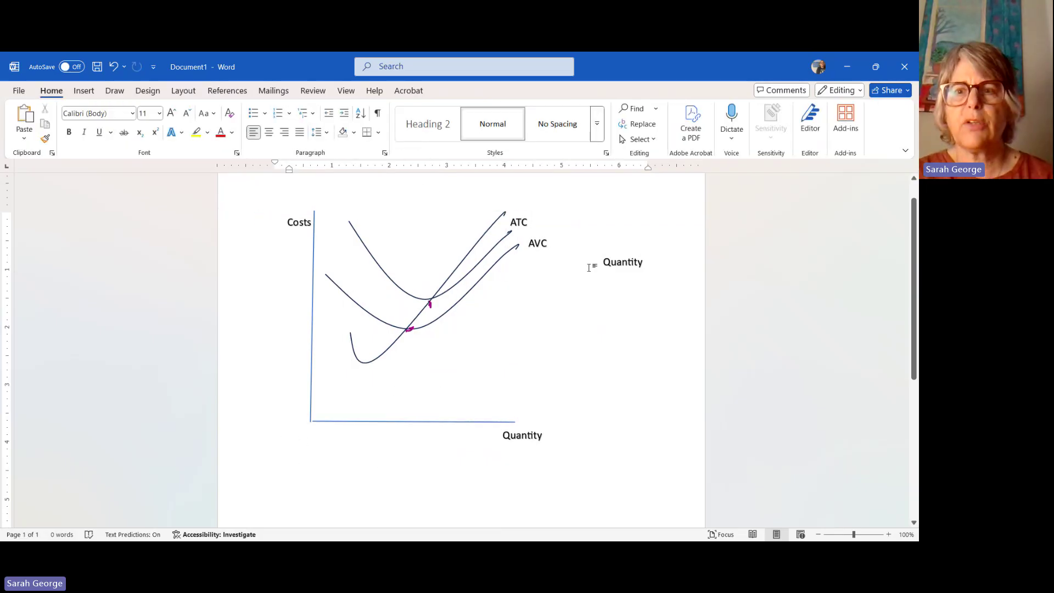
# Step: Replace the remaining spare "Quantity" label's text with "MC" and move it above the upper end of the steep rising curve
pyautogui.click(624, 265)
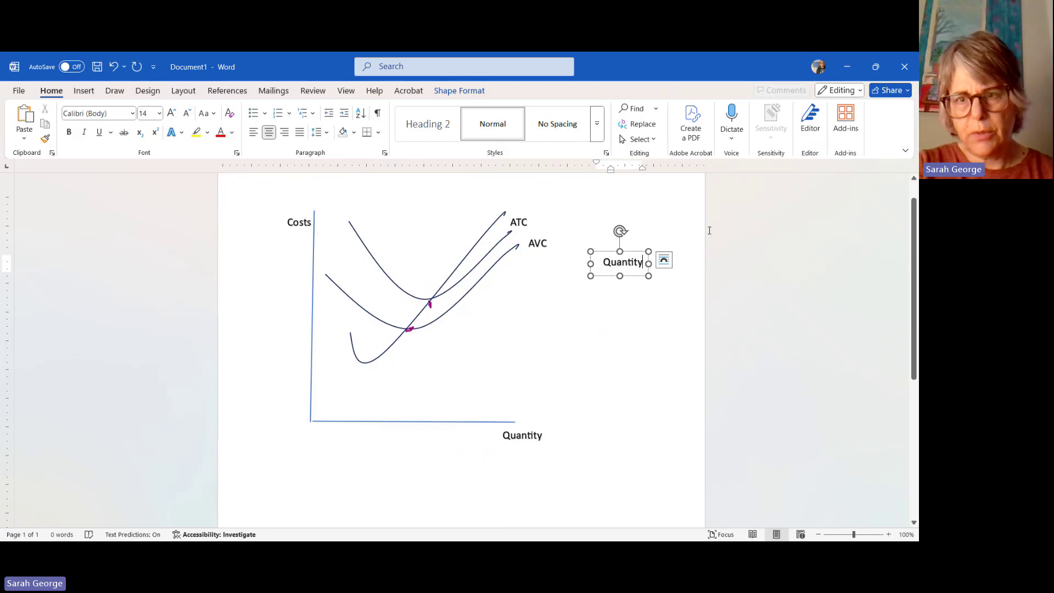
pyautogui.press('BackSpace')
pyautogui.press('BackSpace')
pyautogui.press('BackSpace')
pyautogui.press('BackSpace')
pyautogui.press('BackSpace')
pyautogui.press('BackSpace')
pyautogui.press('BackSpace')
pyautogui.press('BackSpace')
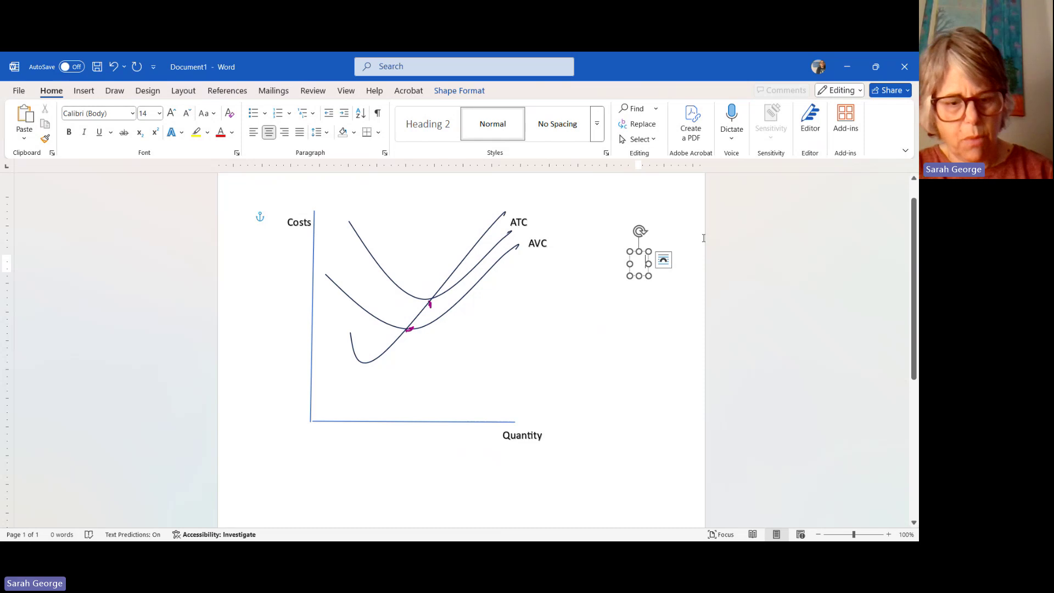
pyautogui.write('MC')
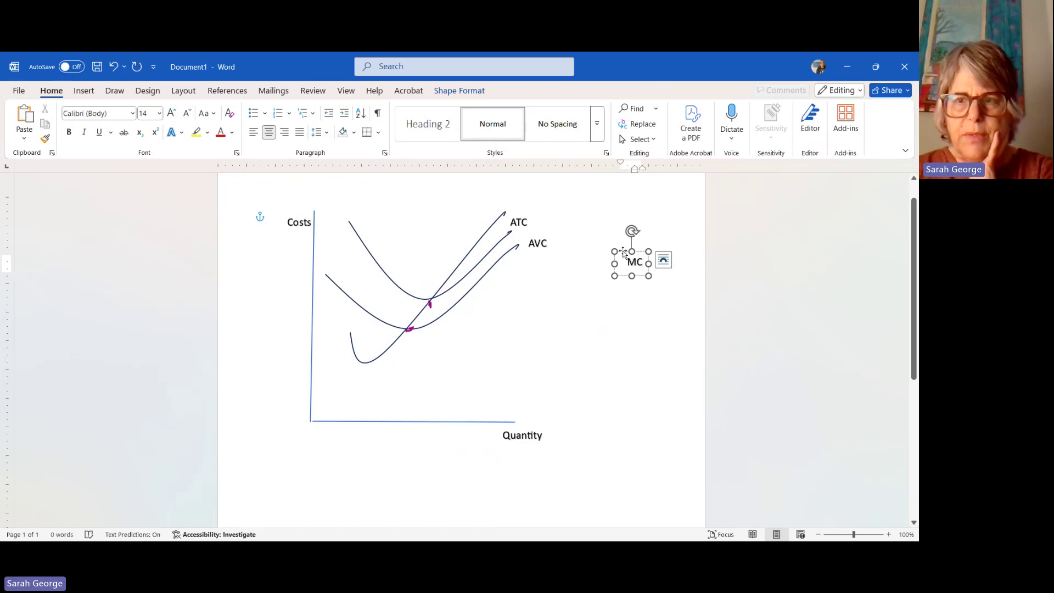
pyautogui.moveTo(623, 252); pyautogui.dragTo(503, 214)
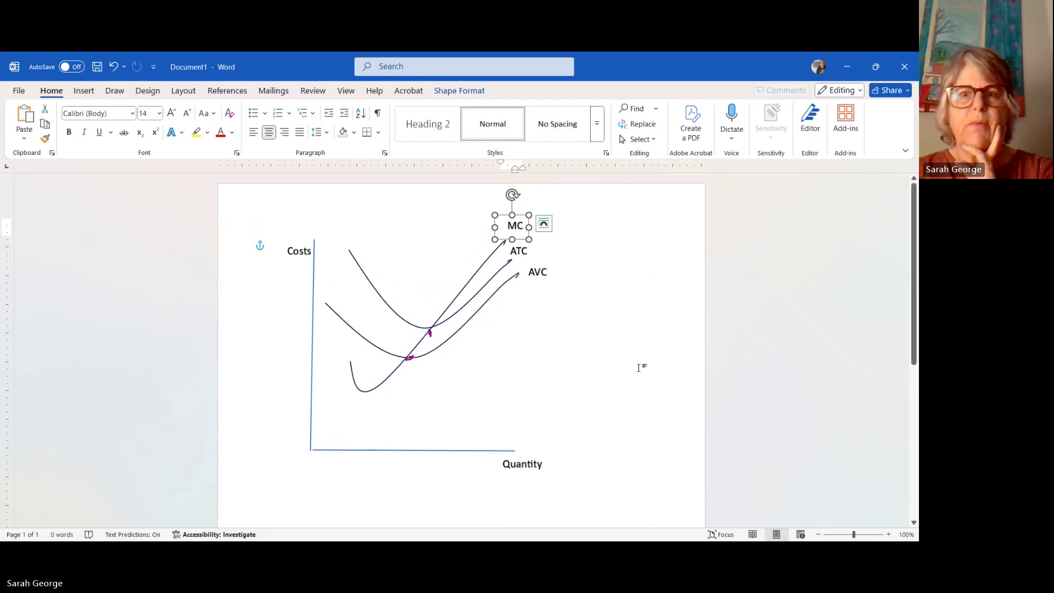